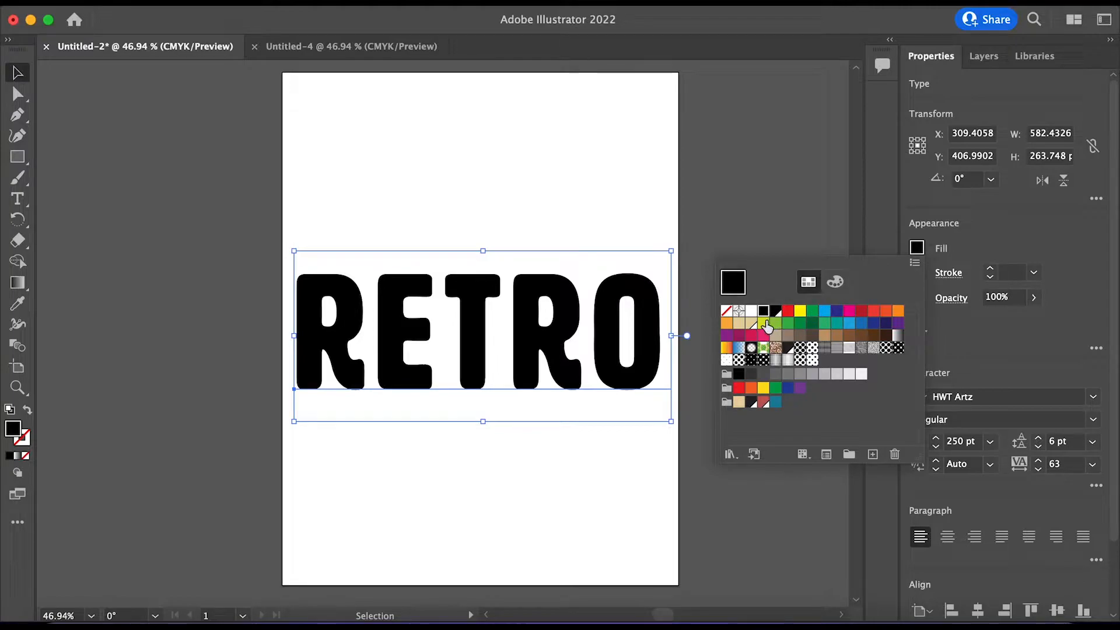
# Remove the fill from the RETRO text and bring up the list of its appearance attributes
pyautogui.click(726, 312)
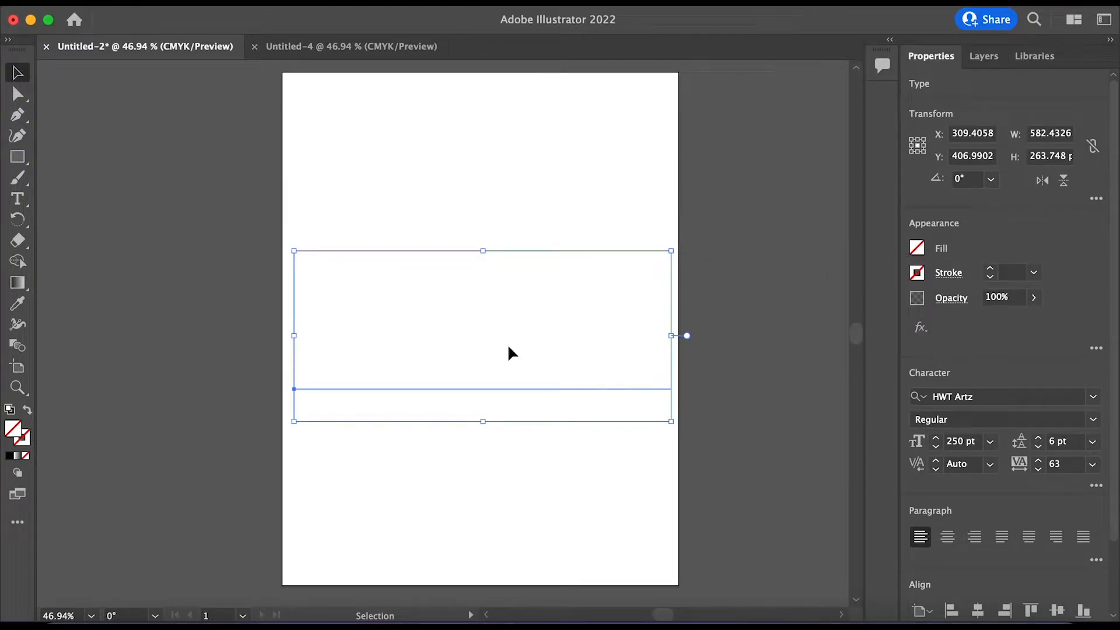
pyautogui.click(462, 7)
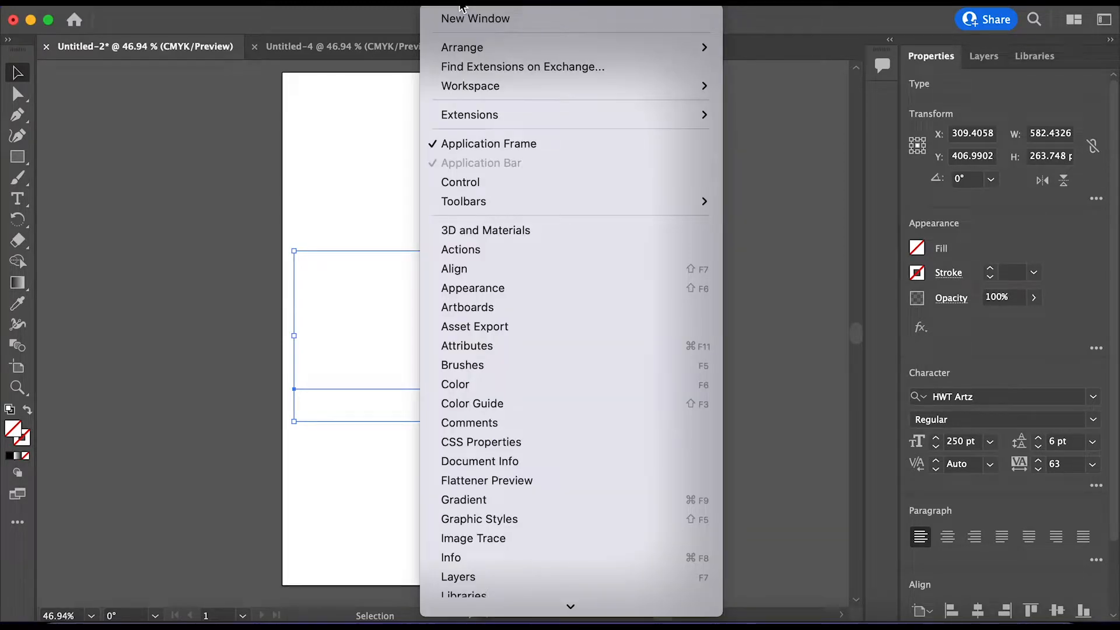
pyautogui.click(485, 288)
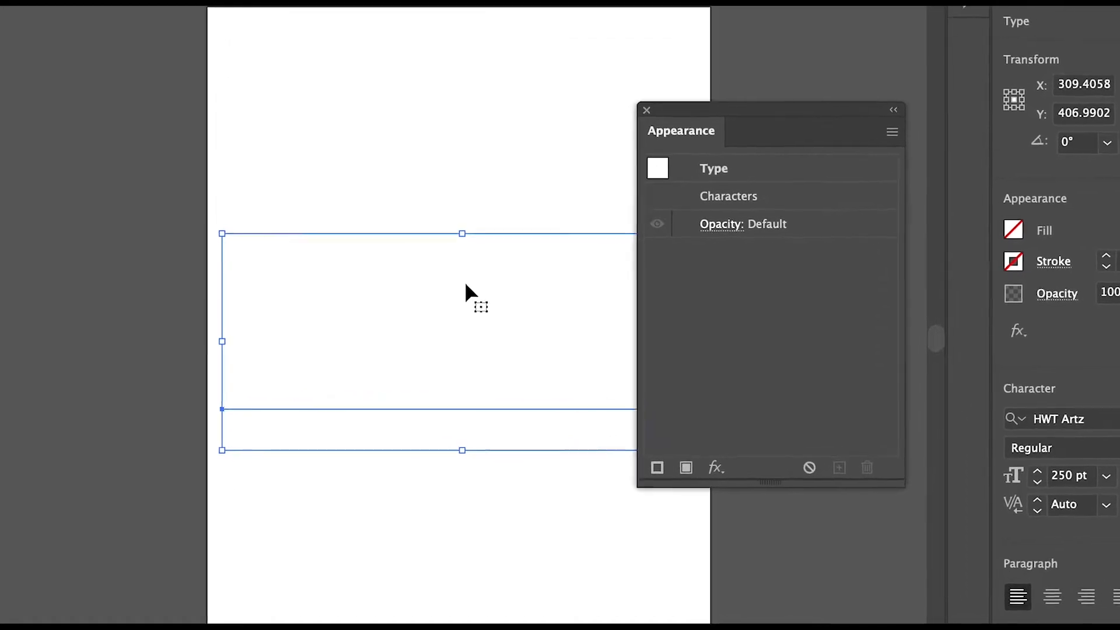
# Add three strokes and two black fills to the RETRO text's appearance
pyautogui.click(677, 497)
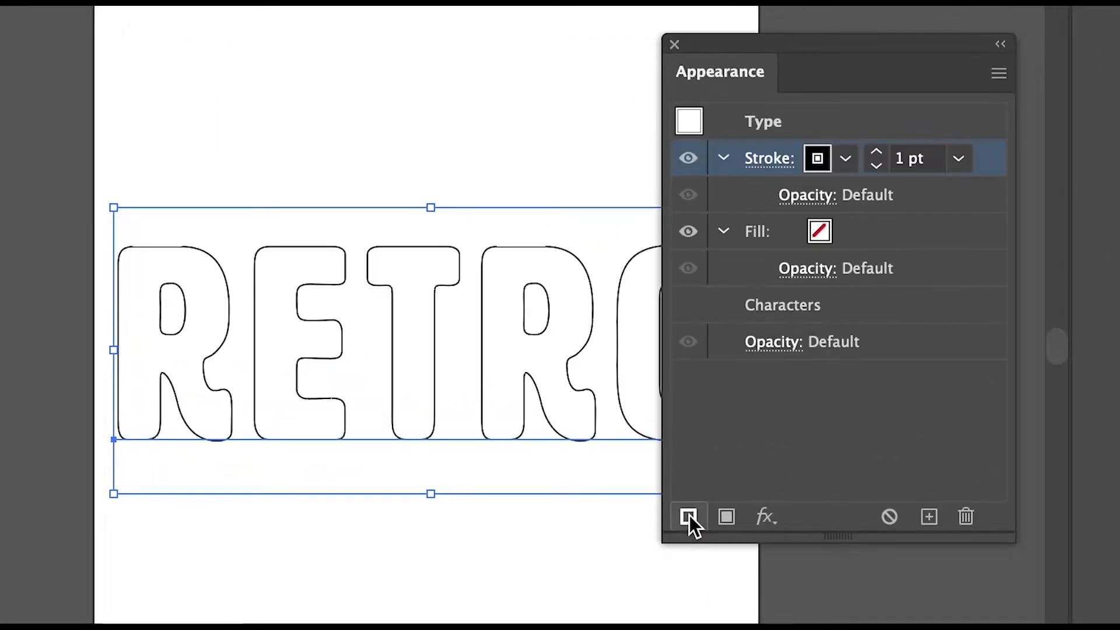
pyautogui.click(677, 497)
pyautogui.click(688, 516)
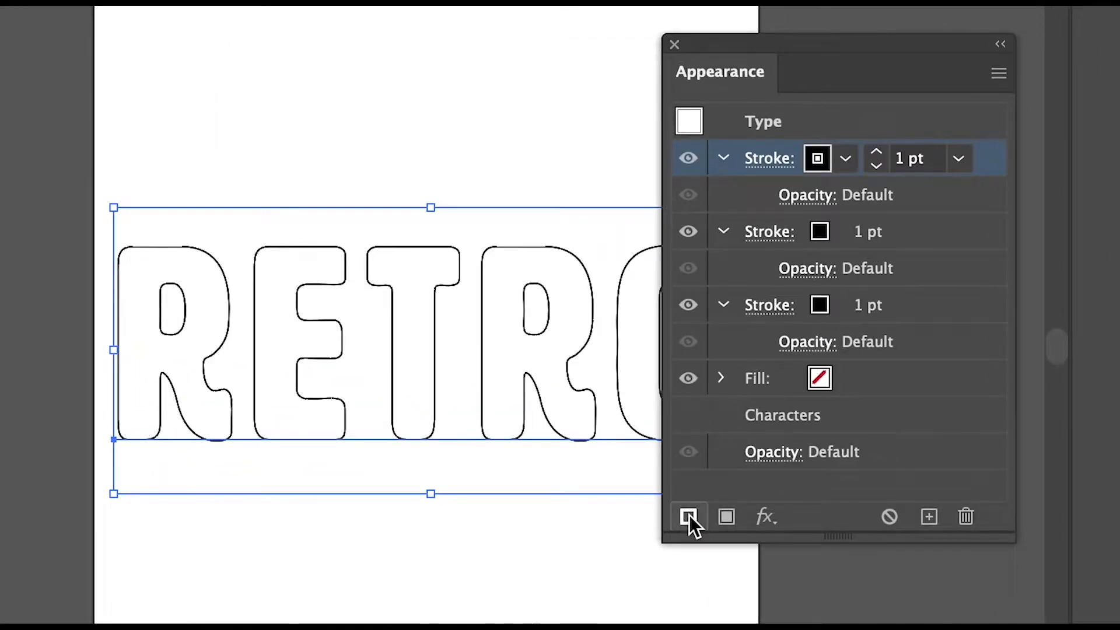
pyautogui.click(718, 516)
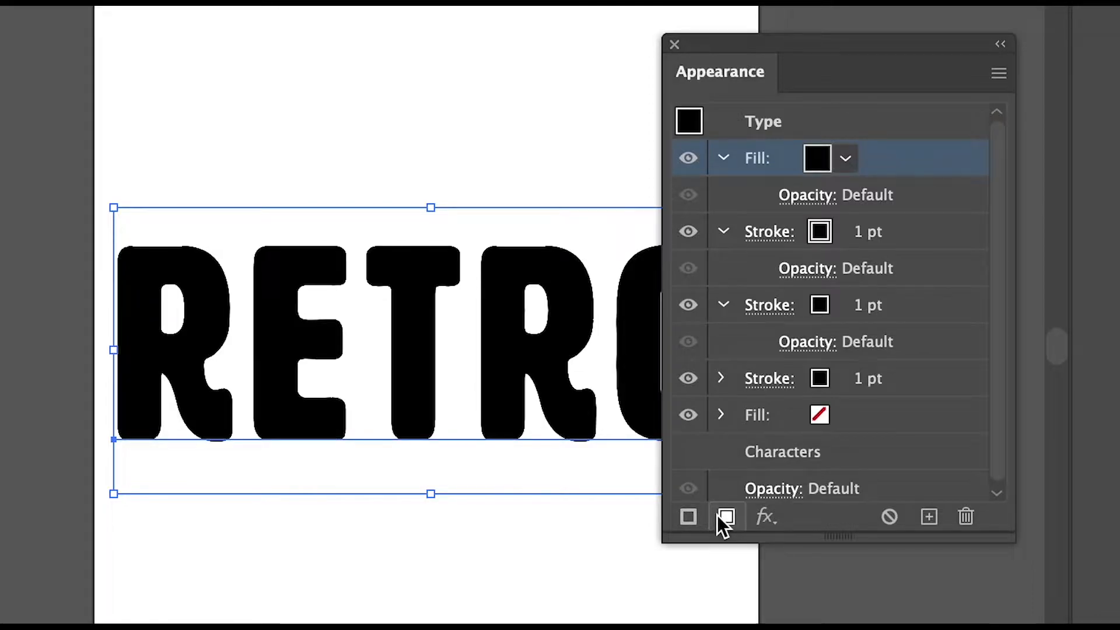
pyautogui.click(717, 517)
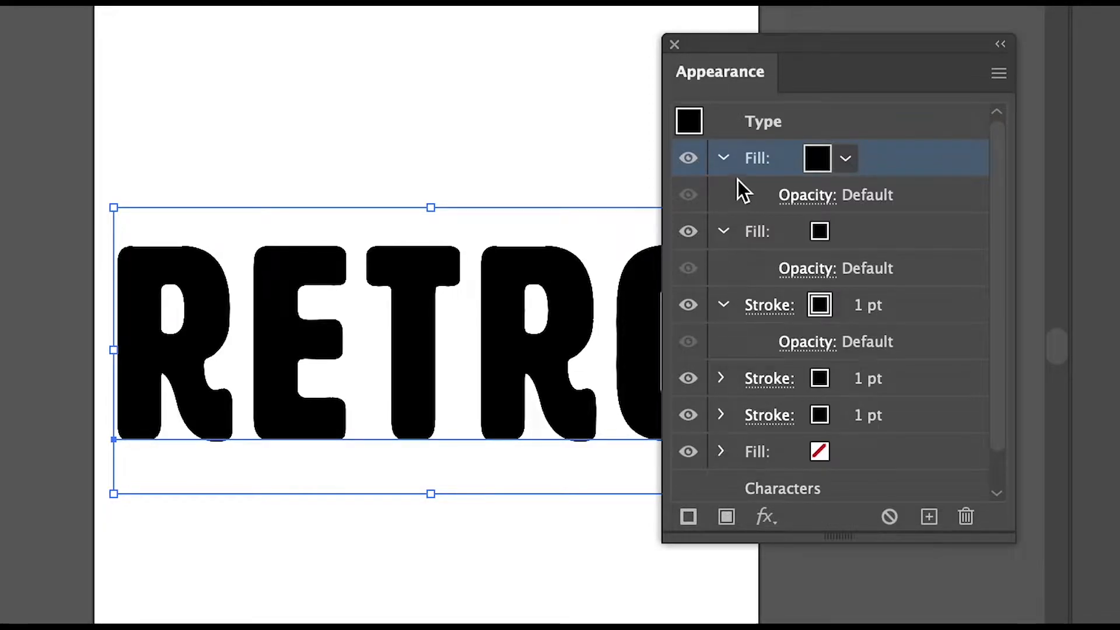
# Collapse the appearance entries and move the two black fills below the second stroke in the stacking order
pyautogui.click(723, 158)
pyautogui.click(723, 194)
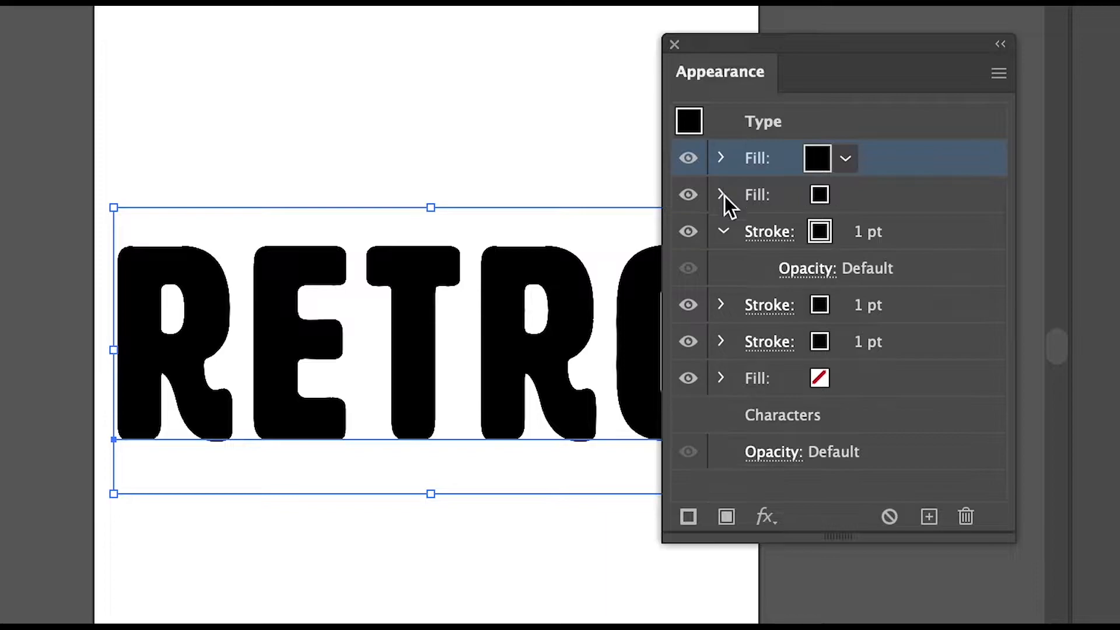
pyautogui.click(723, 231)
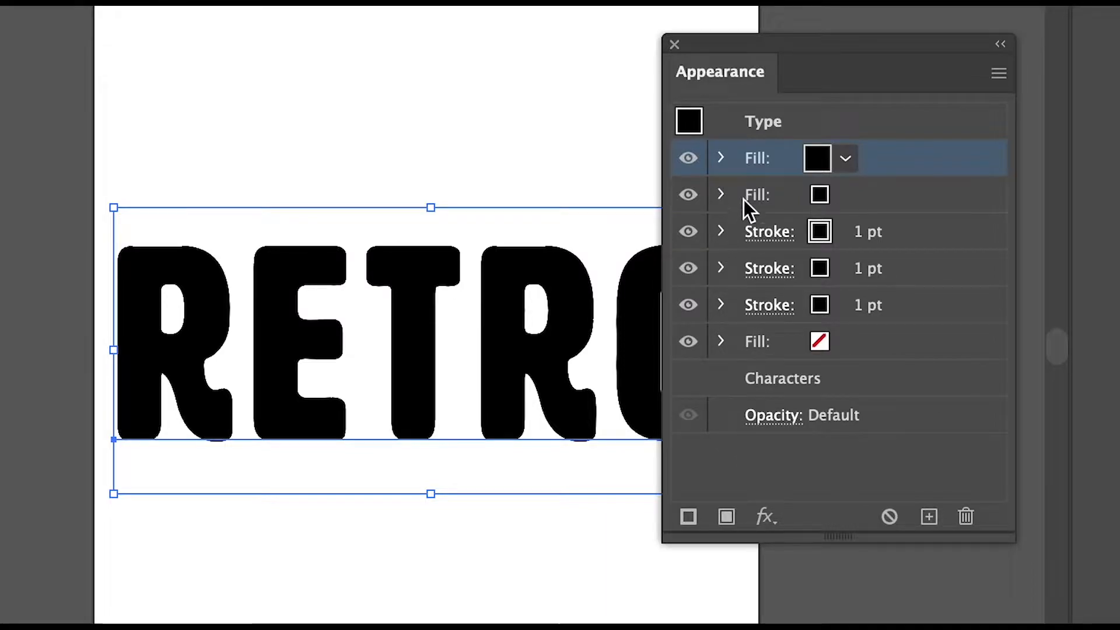
pyautogui.moveTo(751, 164); pyautogui.dragTo(757, 279)
pyautogui.moveTo(762, 163); pyautogui.dragTo(766, 255)
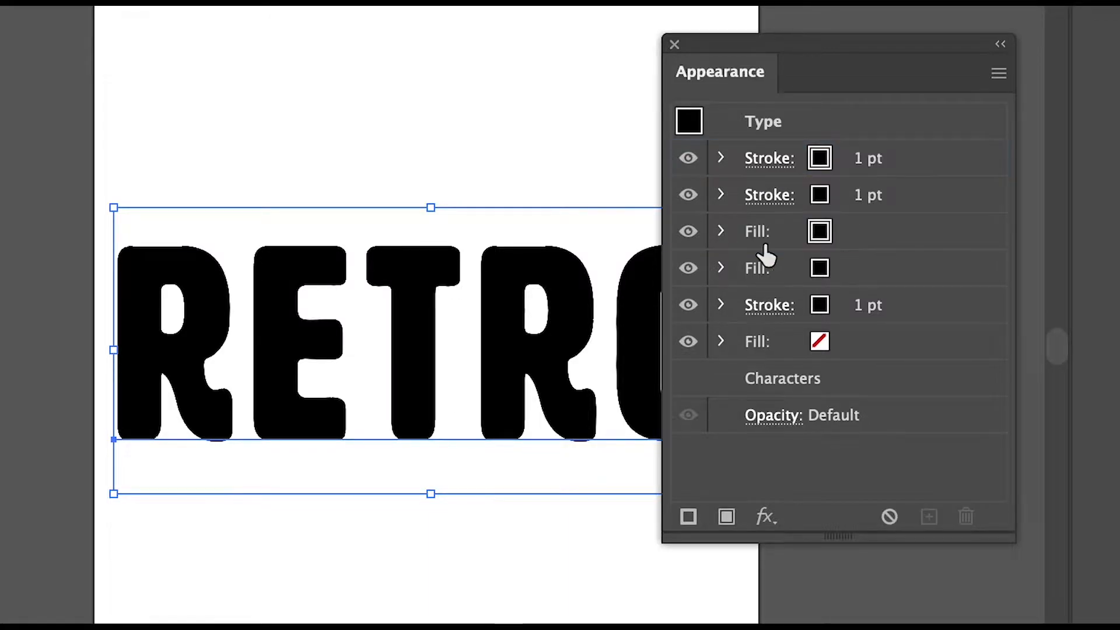
# Set the topmost stroke to a weight of 10 pt and colour it with the beige swatch from the last colour group
pyautogui.click(864, 159)
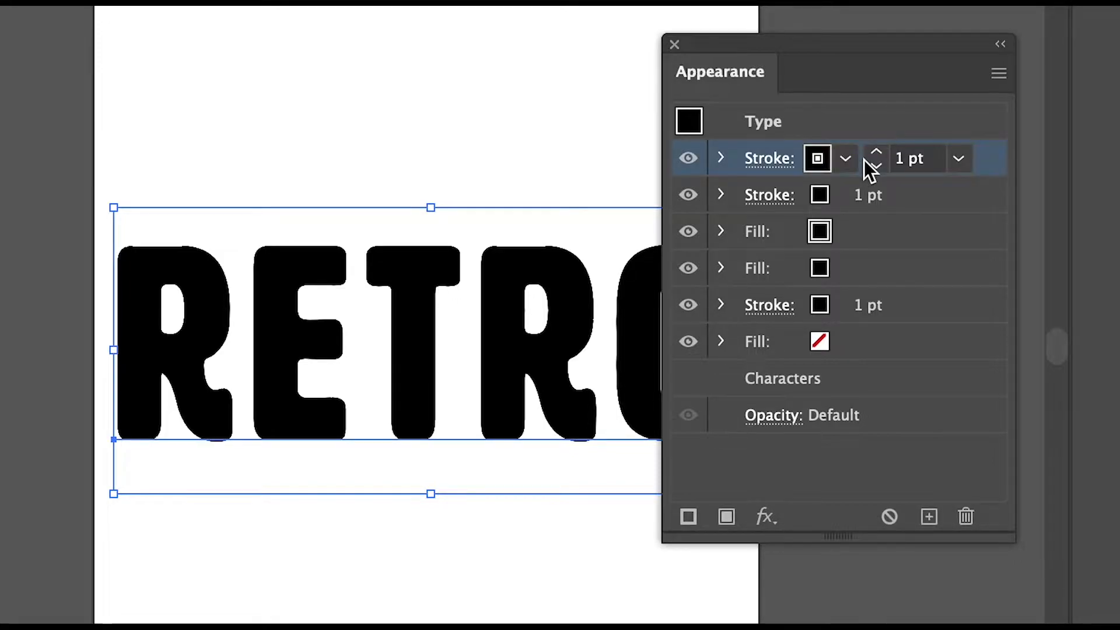
pyautogui.click(904, 160)
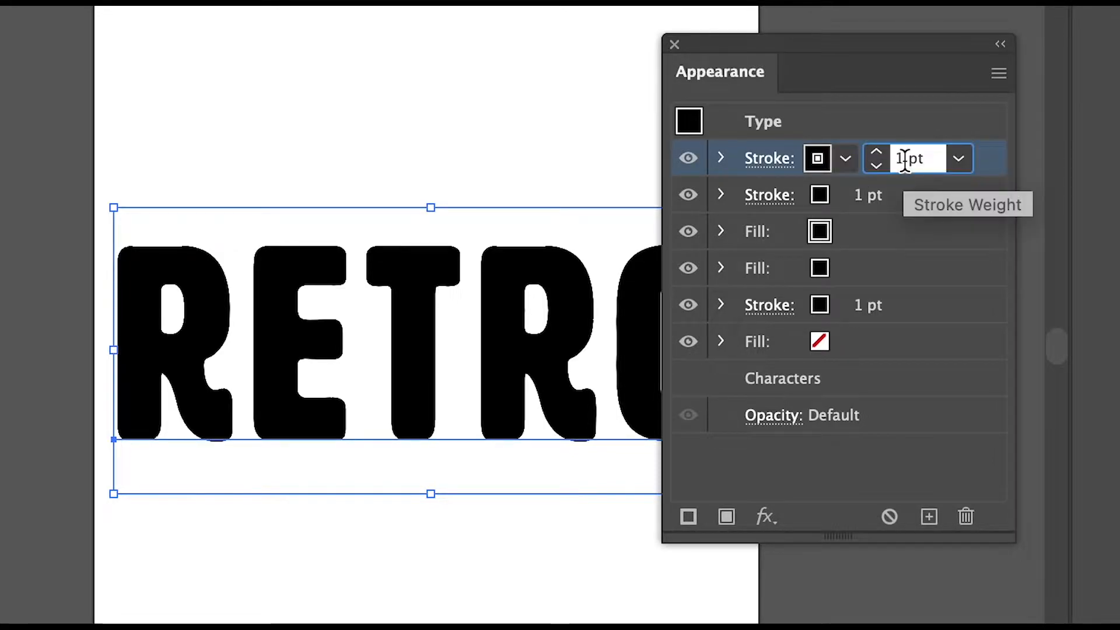
pyautogui.click(906, 160)
pyautogui.write('0')
pyautogui.press('Return')
pyautogui.click(817, 158)
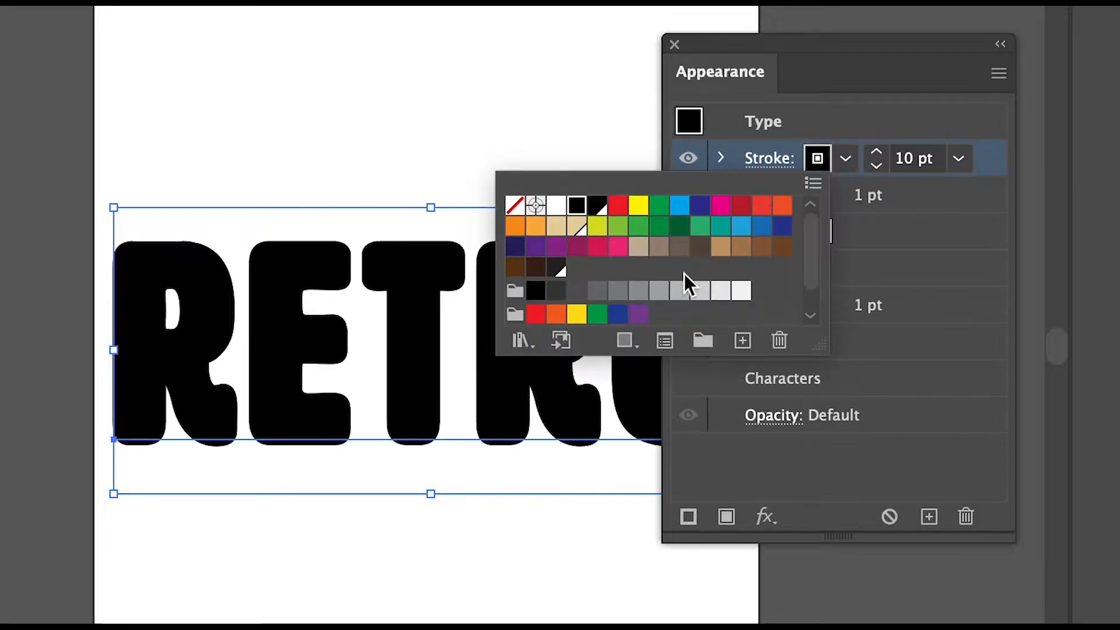
pyautogui.scroll(-2, 660, 296)
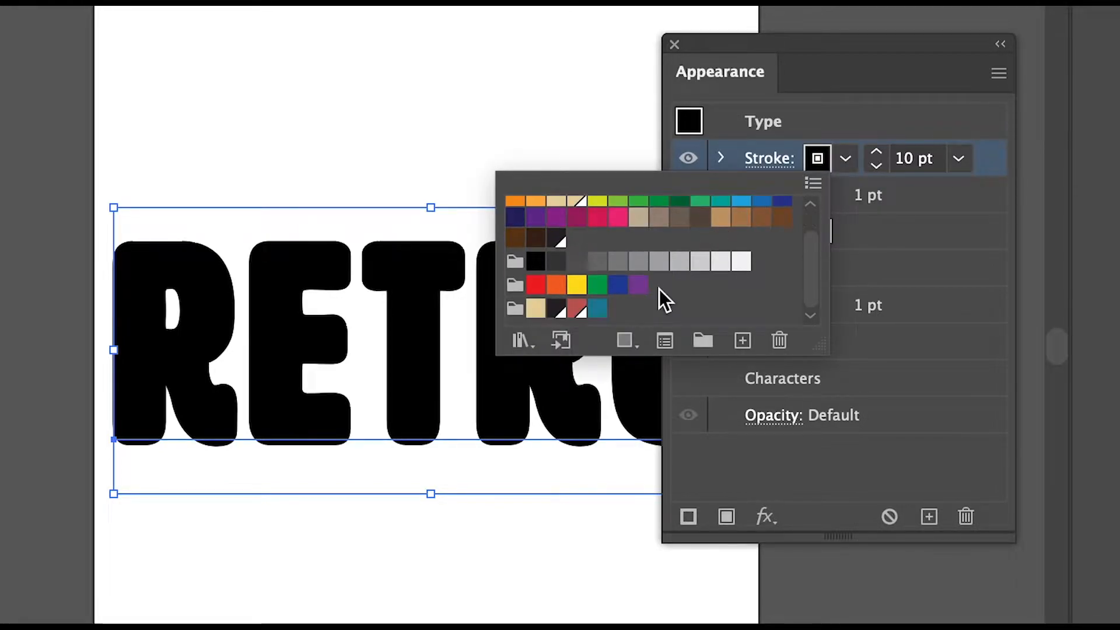
pyautogui.click(536, 309)
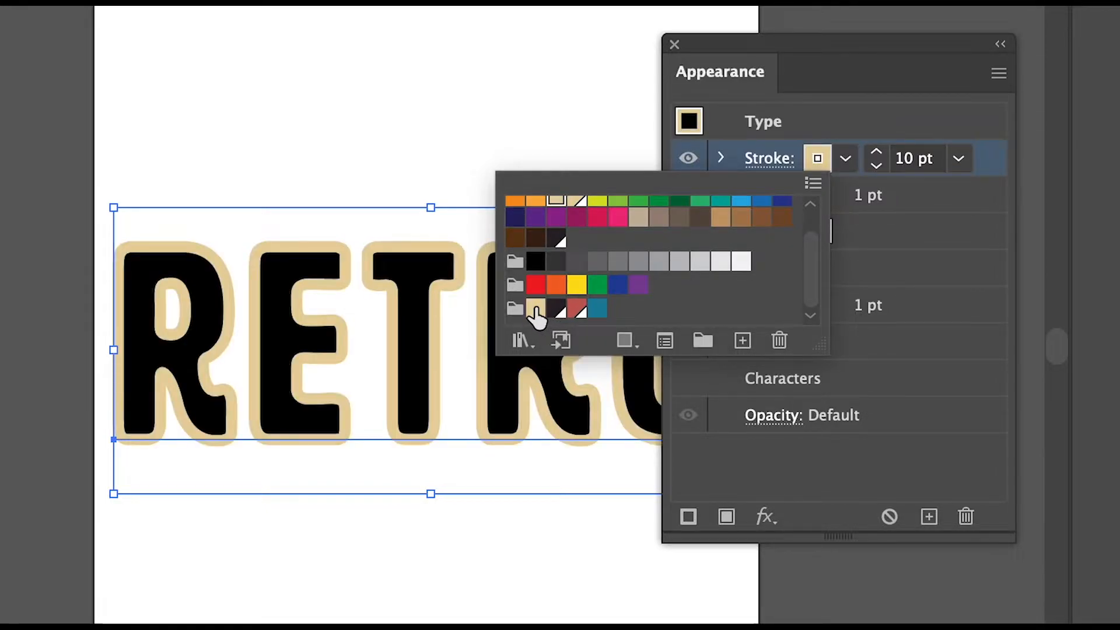
pyautogui.click(850, 111)
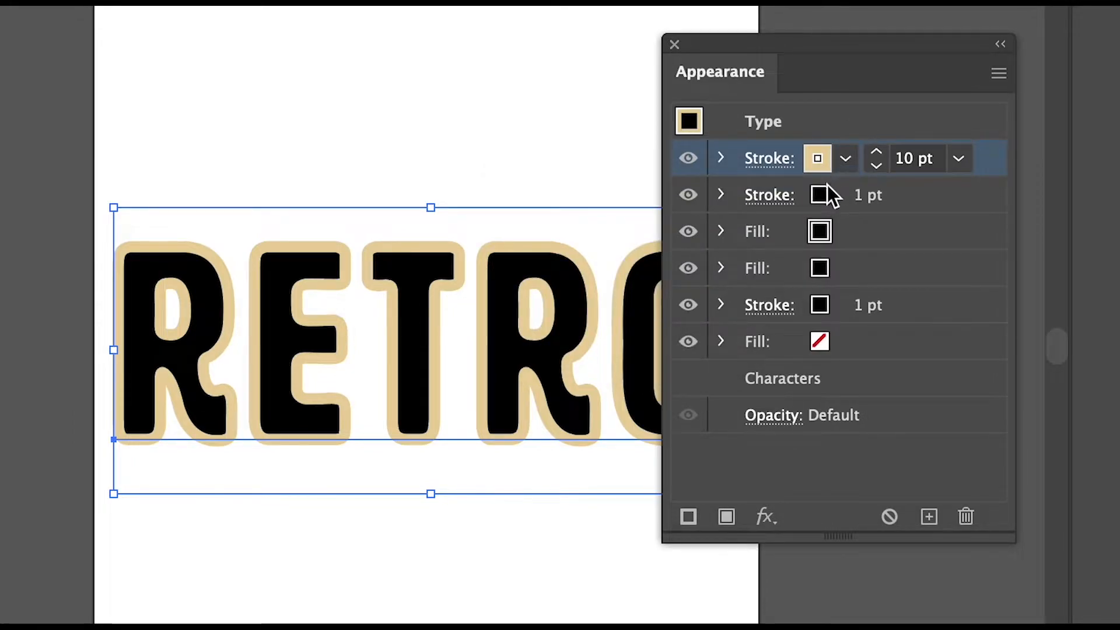
# Colour the second stroke with the near-black swatch from the last colour group and set its weight to 10 pt
pyautogui.click(817, 198)
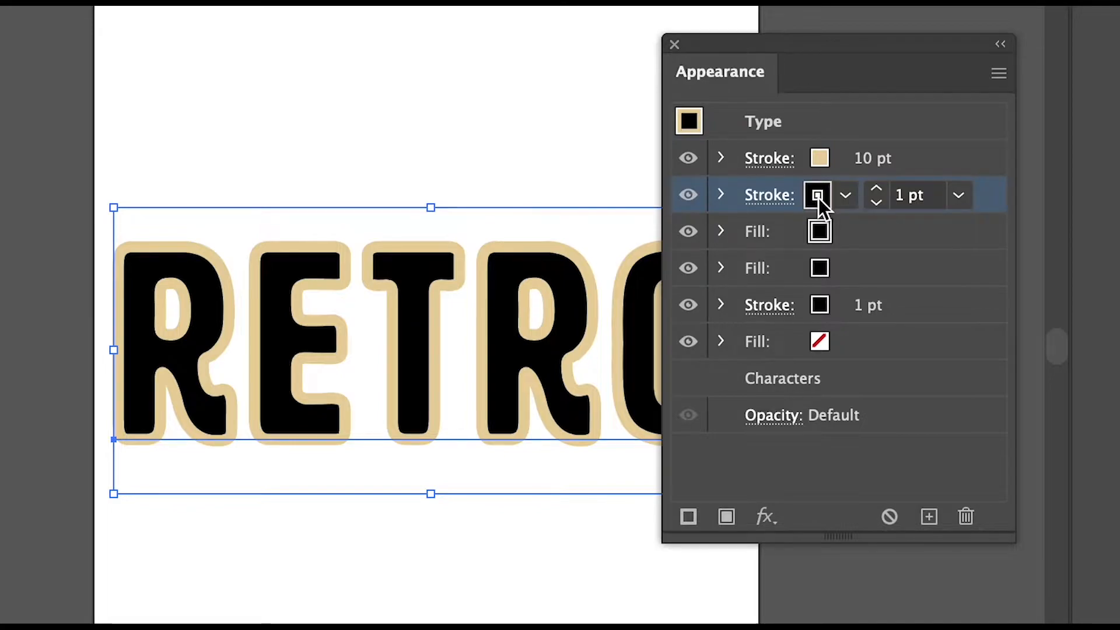
pyautogui.click(818, 198)
pyautogui.scroll(-1, 679, 311)
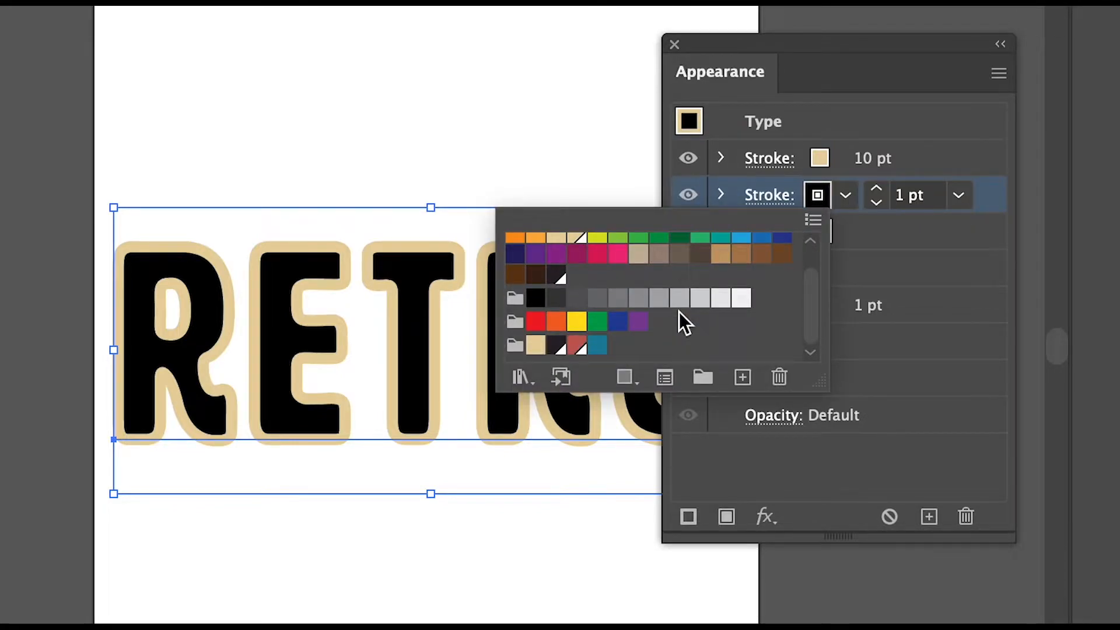
pyautogui.click(558, 347)
pyautogui.click(907, 199)
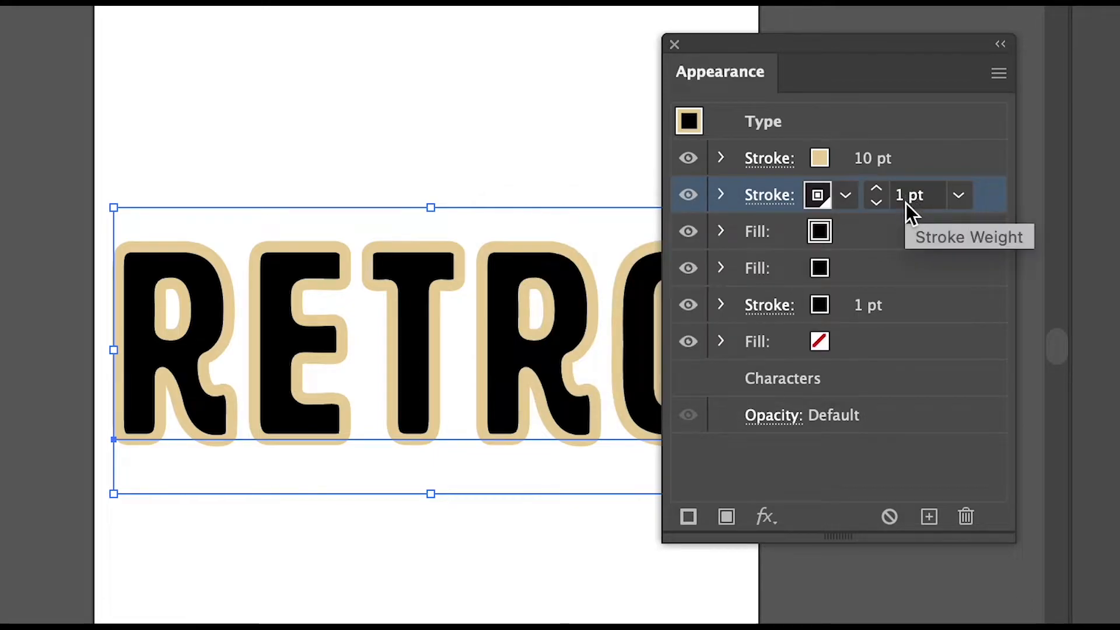
pyautogui.click(907, 201)
pyautogui.write('0')
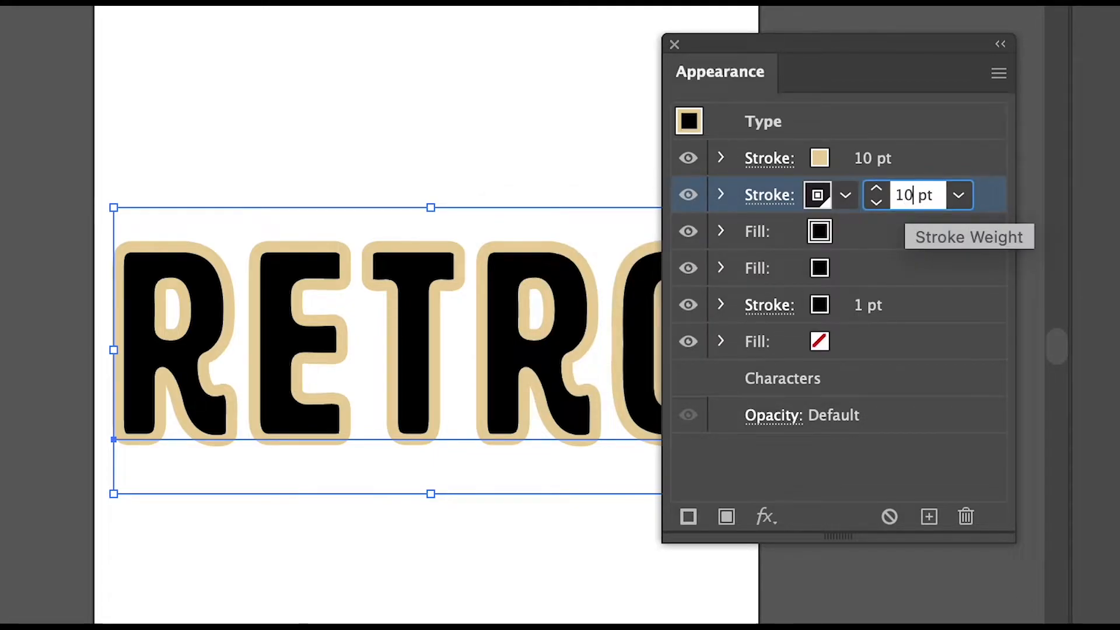
pyautogui.press('Return')
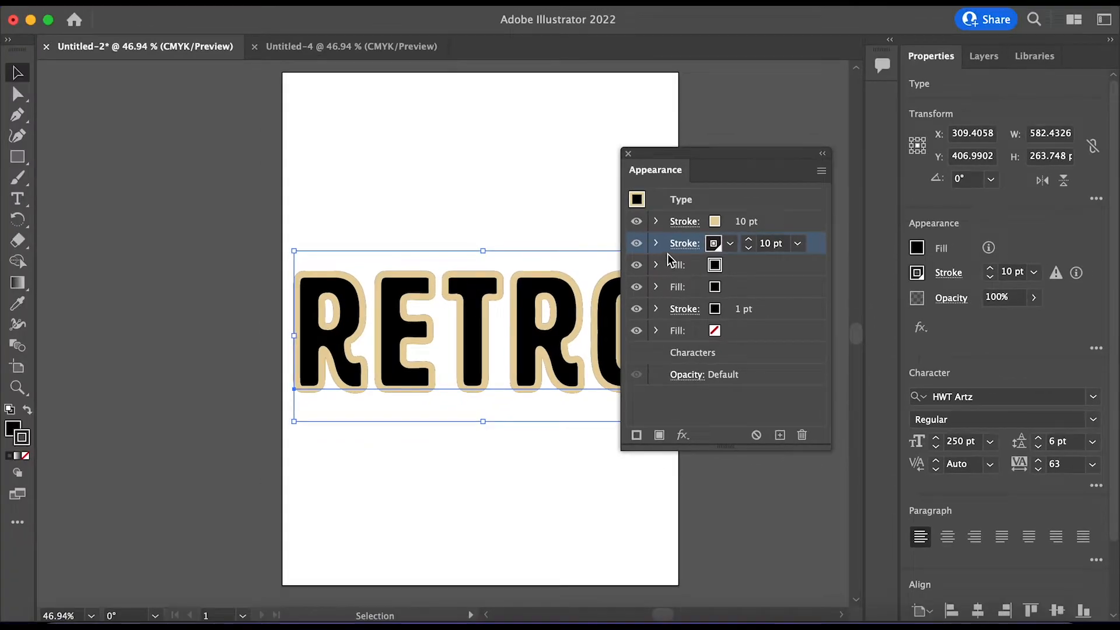
# Apply a Transform effect to the second stroke with a 1 pt horizontal move, 1 pt vertical move and 15 copies
pyautogui.click(684, 438)
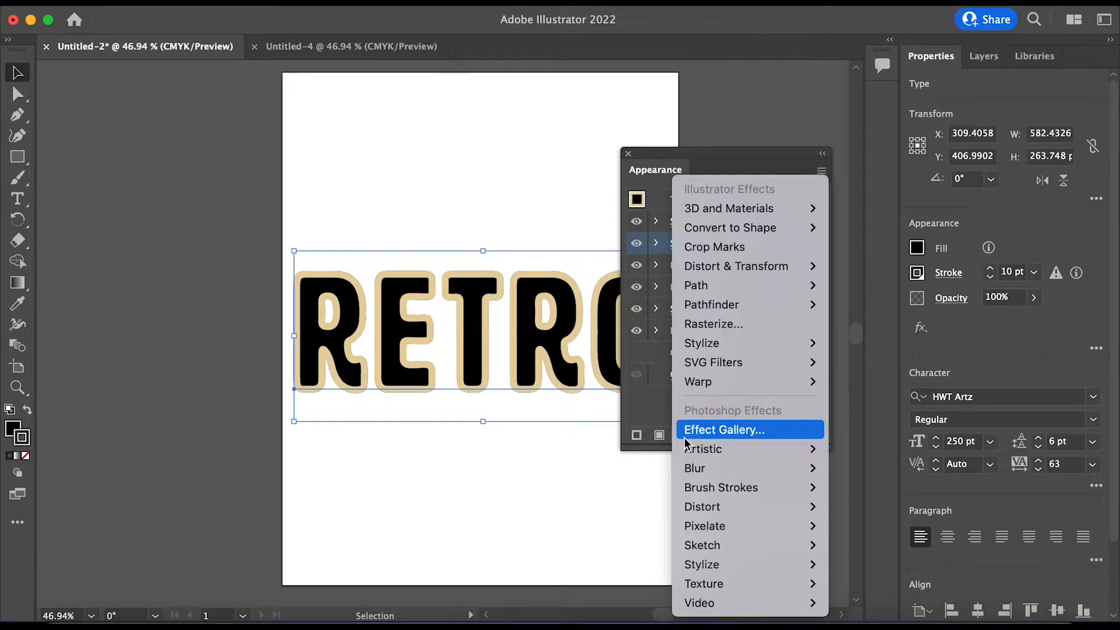
pyautogui.moveTo(716, 268)
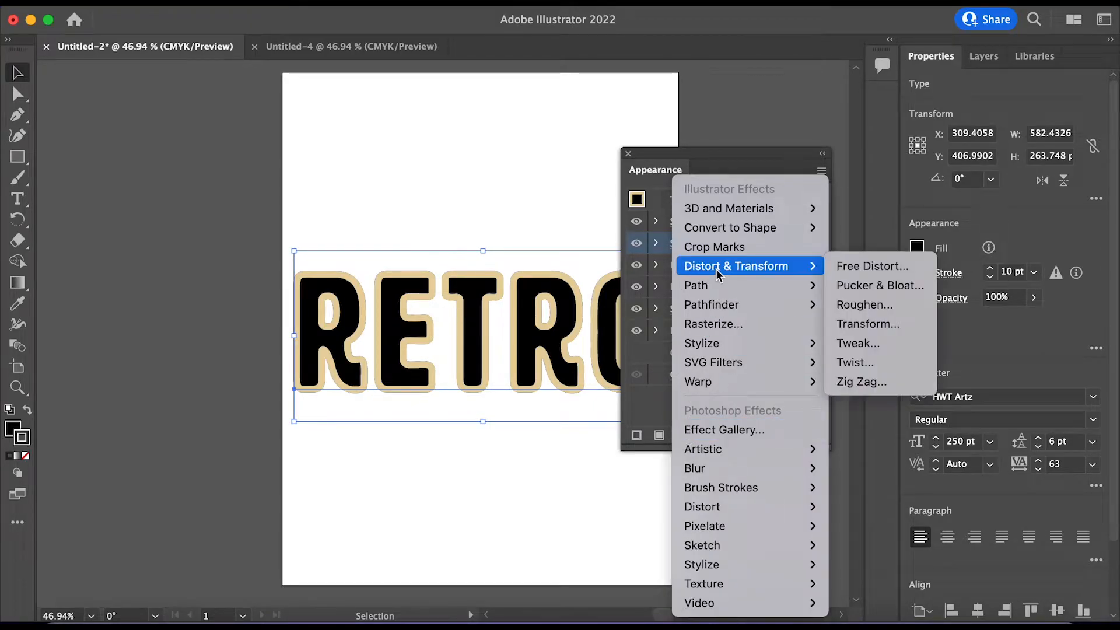
pyautogui.click(861, 327)
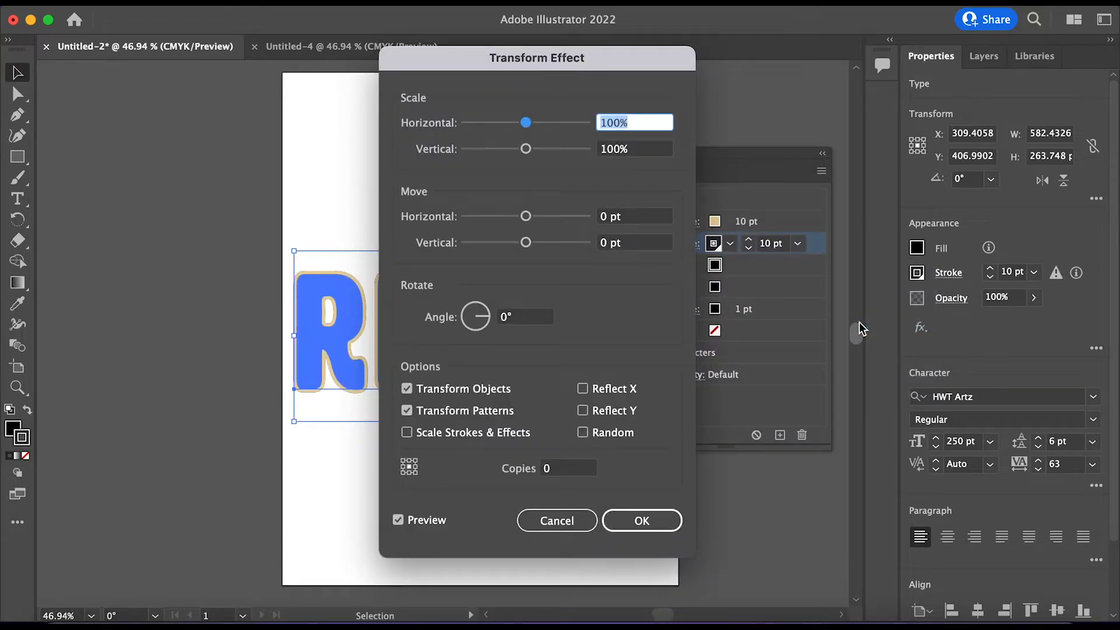
pyautogui.click(608, 220)
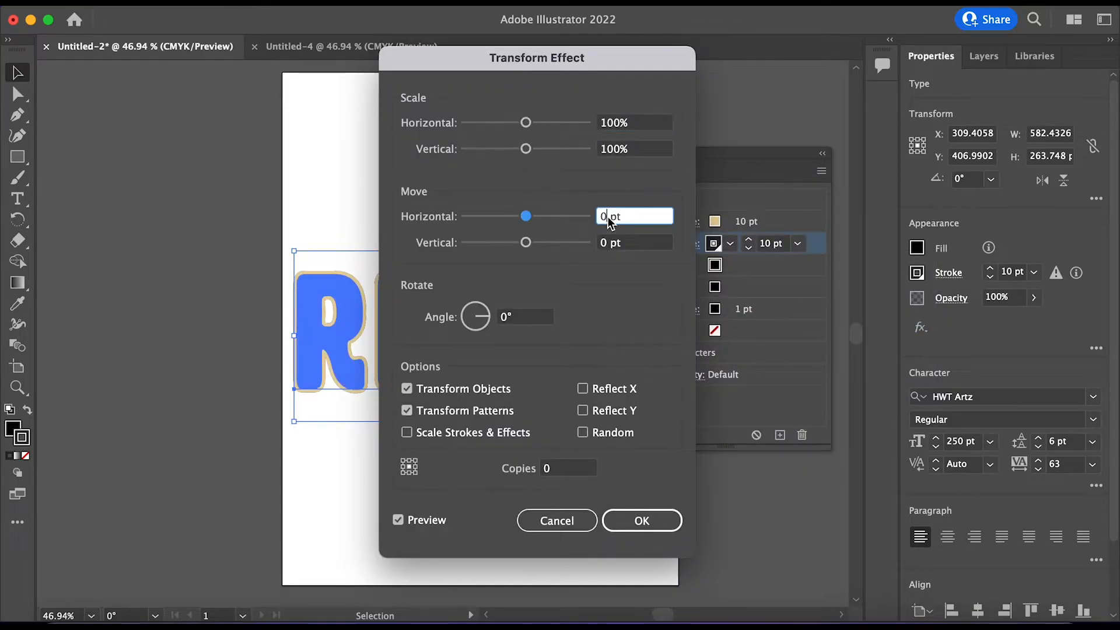
pyautogui.press('BackSpace')
pyautogui.write('1')
pyautogui.click(607, 243)
pyautogui.press('BackSpace')
pyautogui.write('1')
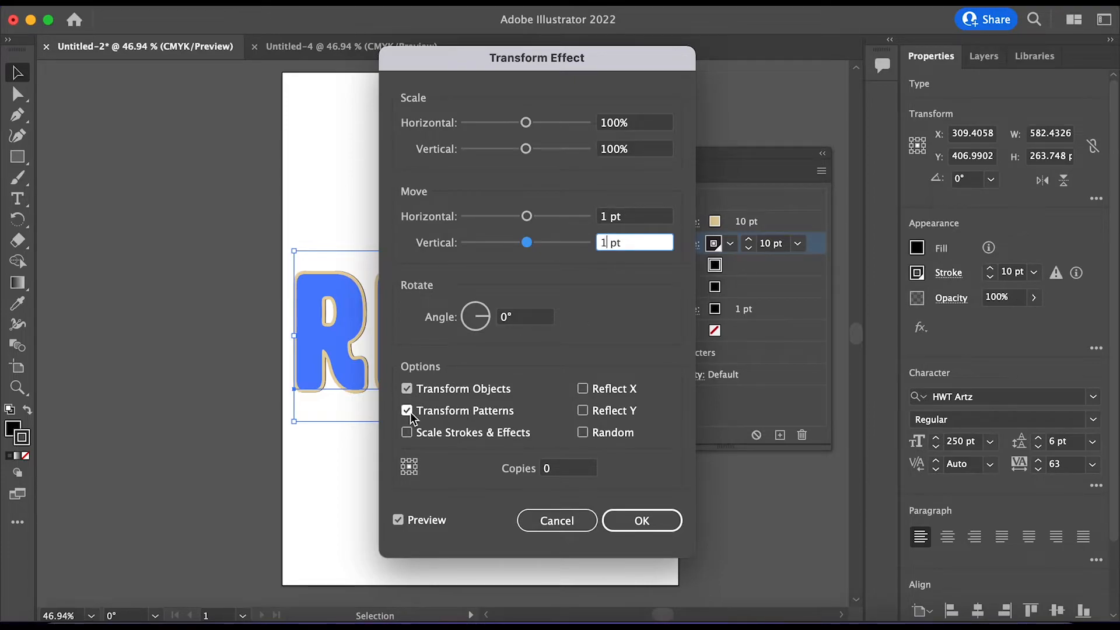
pyautogui.click(548, 469)
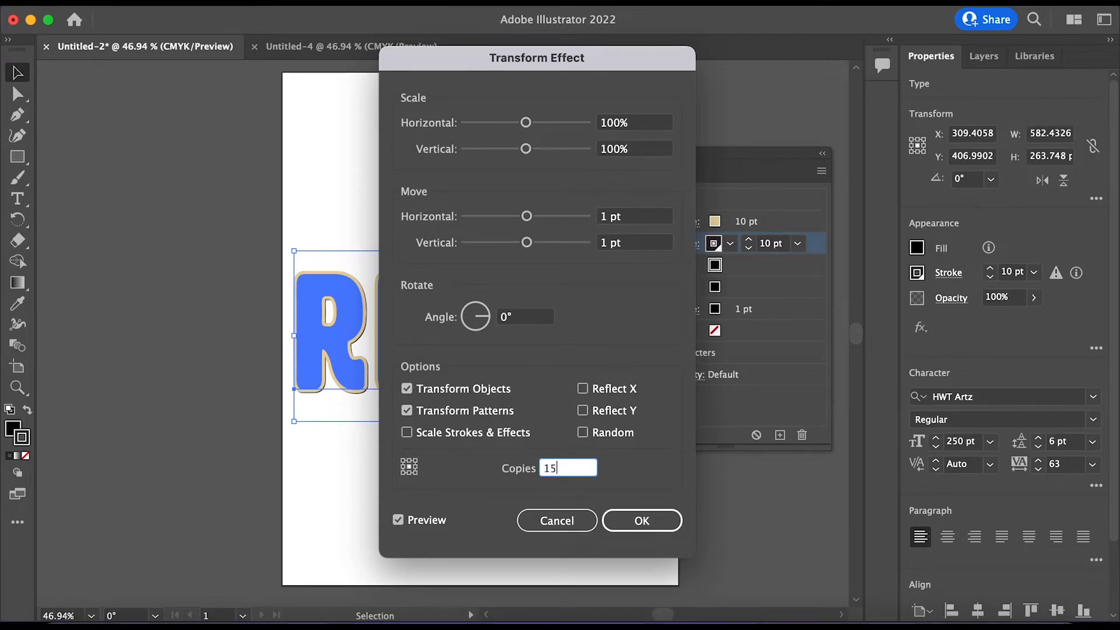
pyautogui.click(639, 517)
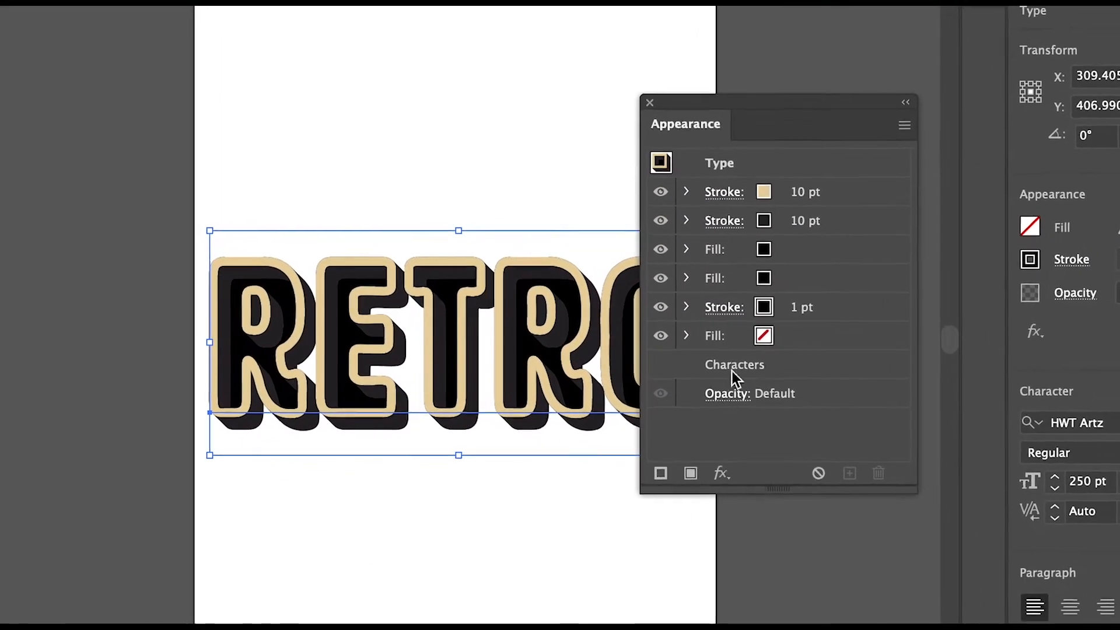
# Load the Basic Graphics_Dots pattern library and apply a black-on-white dot pattern to the upper fill
pyautogui.click(779, 248)
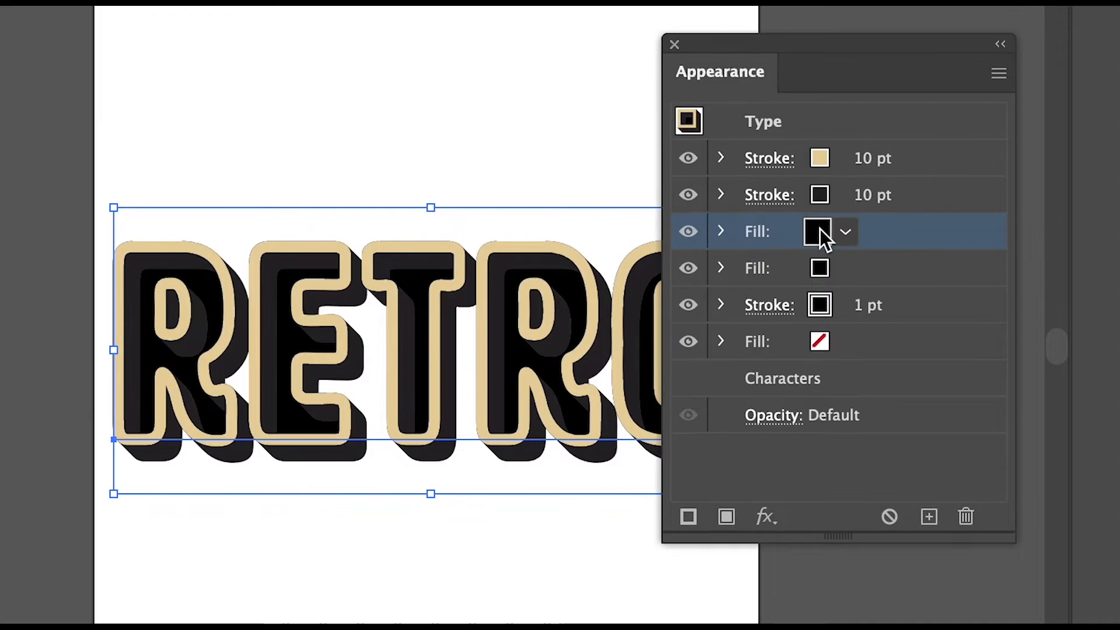
pyautogui.click(815, 236)
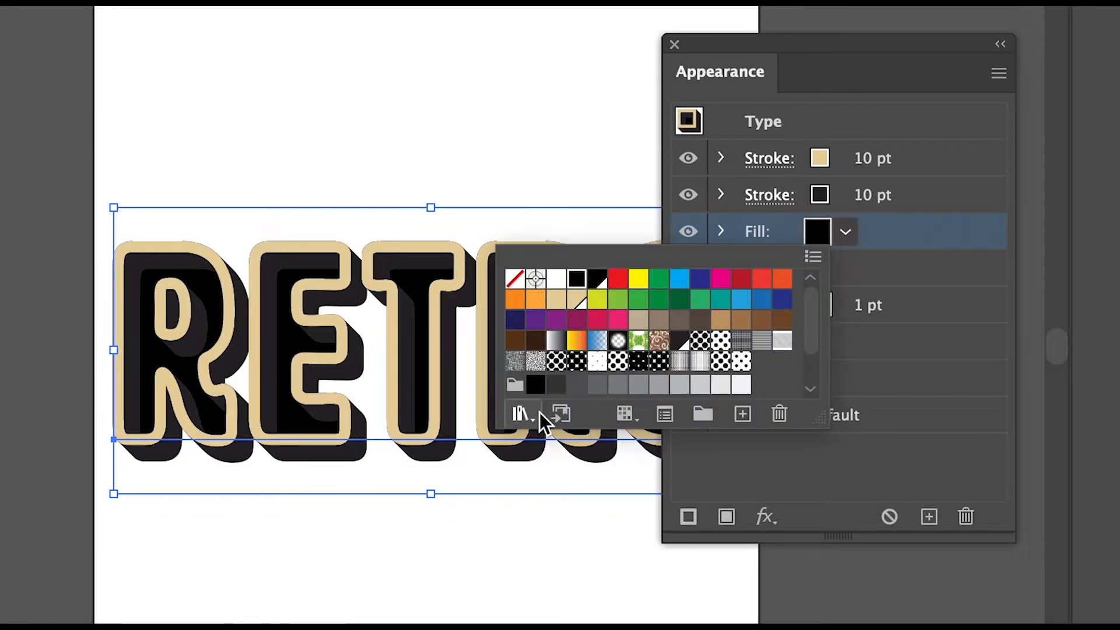
pyautogui.click(525, 415)
pyautogui.moveTo(530, 416)
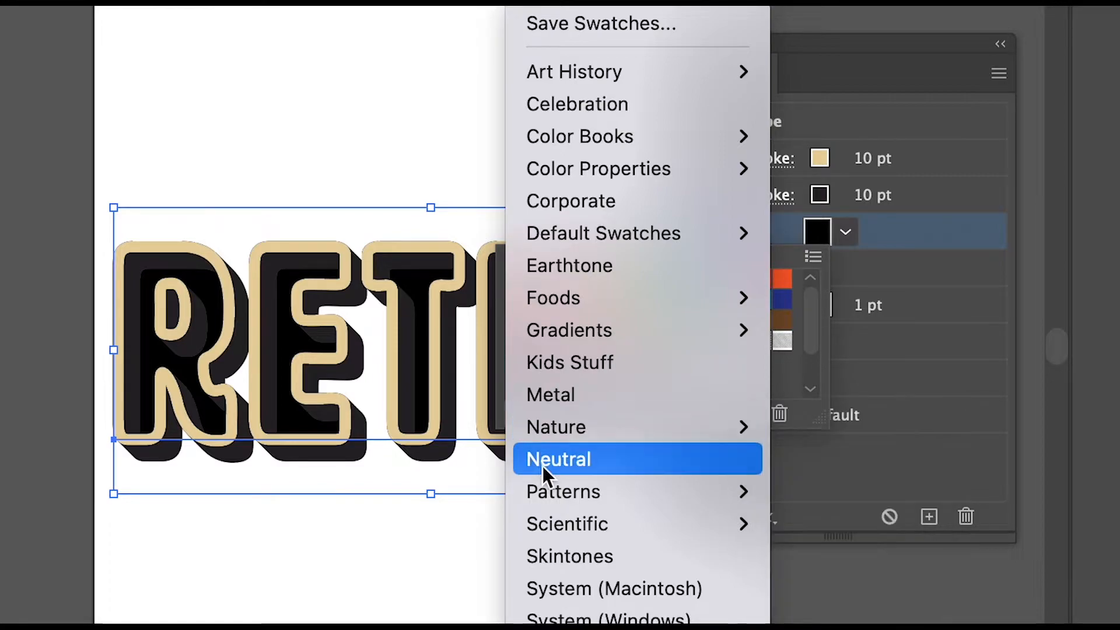
pyautogui.moveTo(549, 491)
pyautogui.moveTo(856, 491)
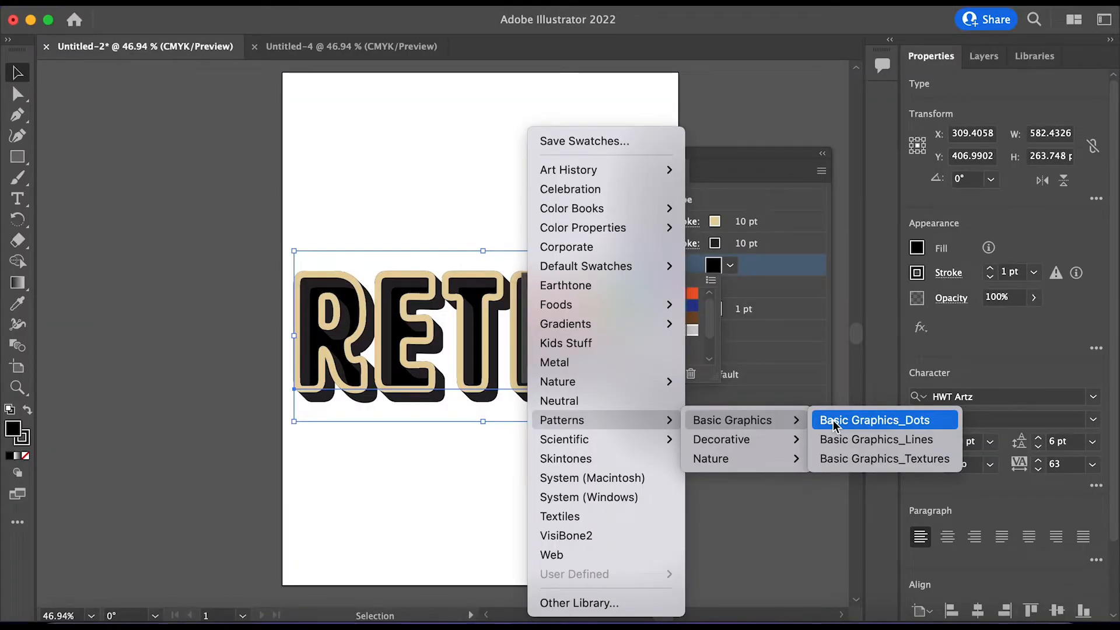
pyautogui.click(834, 423)
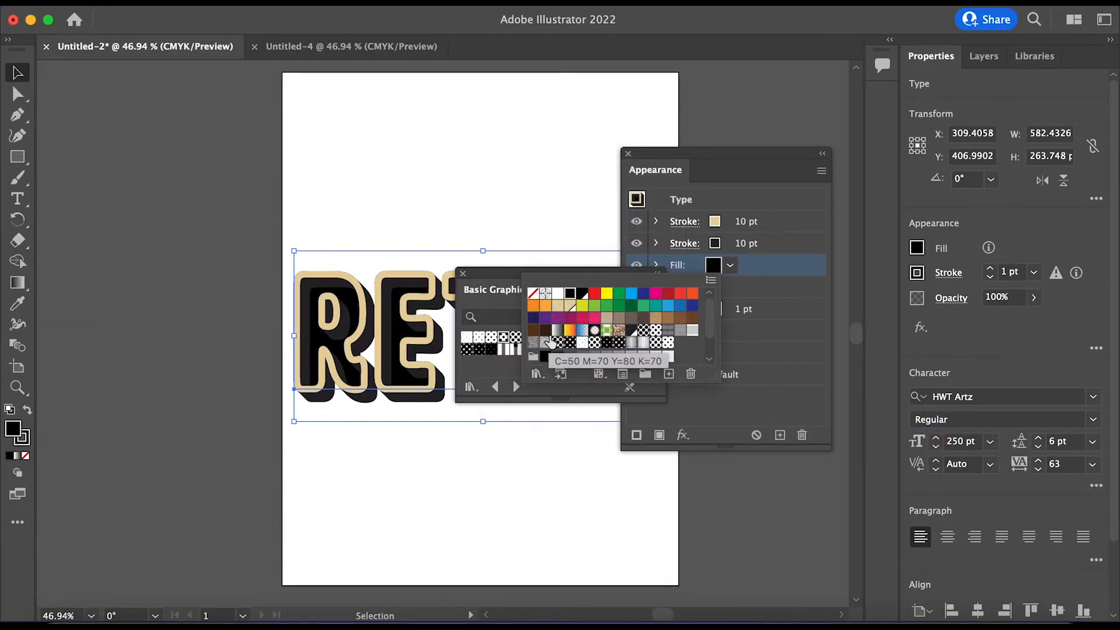
pyautogui.click(500, 298)
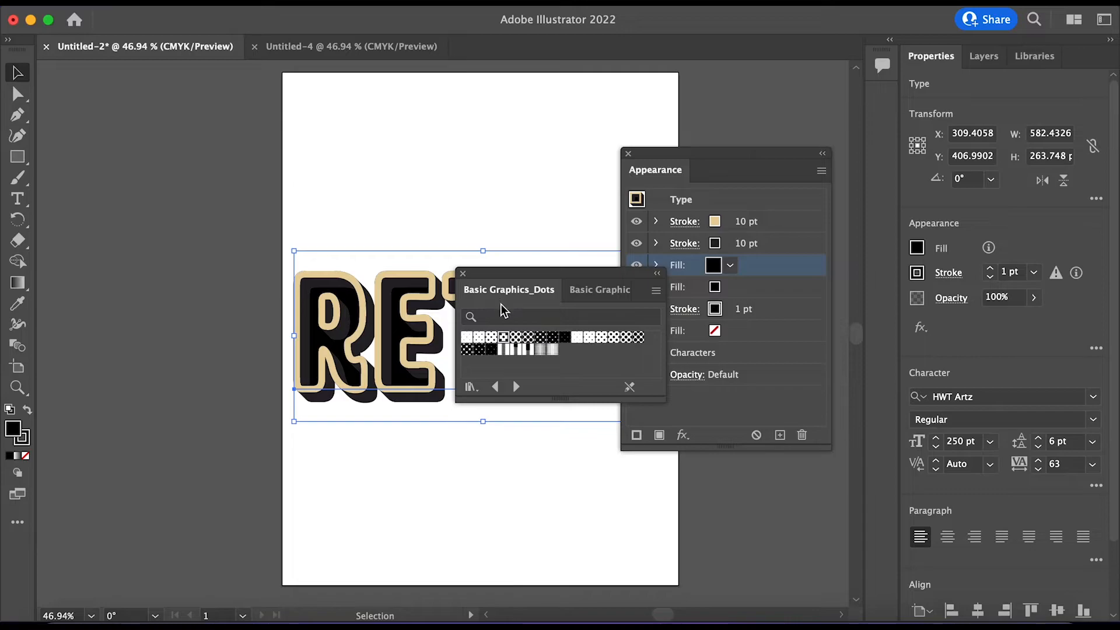
pyautogui.click(504, 340)
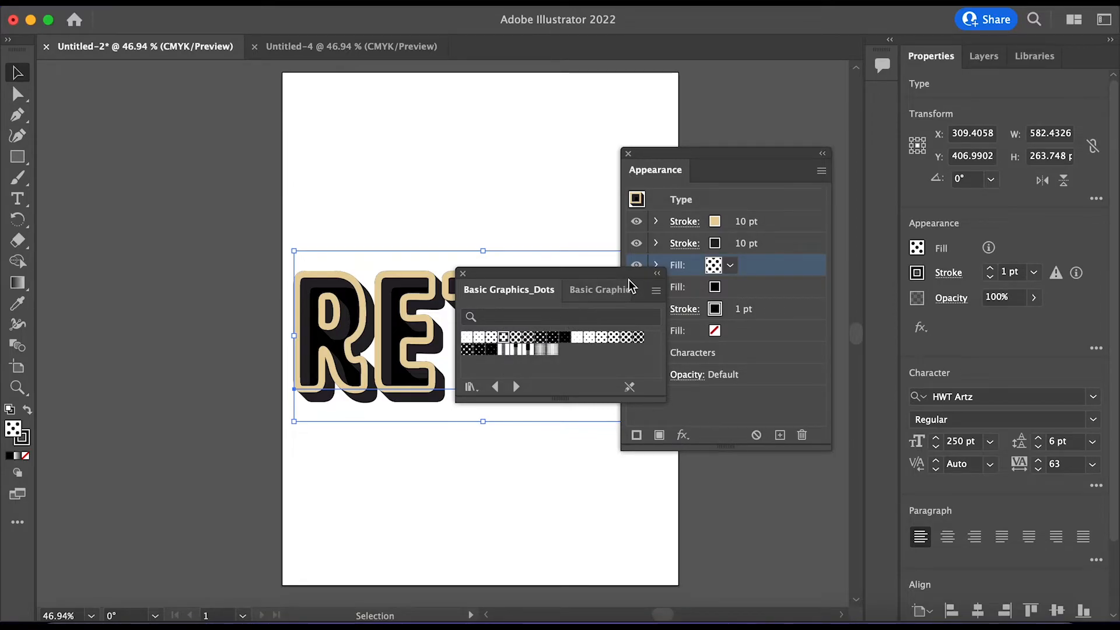
# Close the pattern library and colour the solid fill beneath the dot pattern with the teal swatch from the last colour group
pyautogui.click(463, 274)
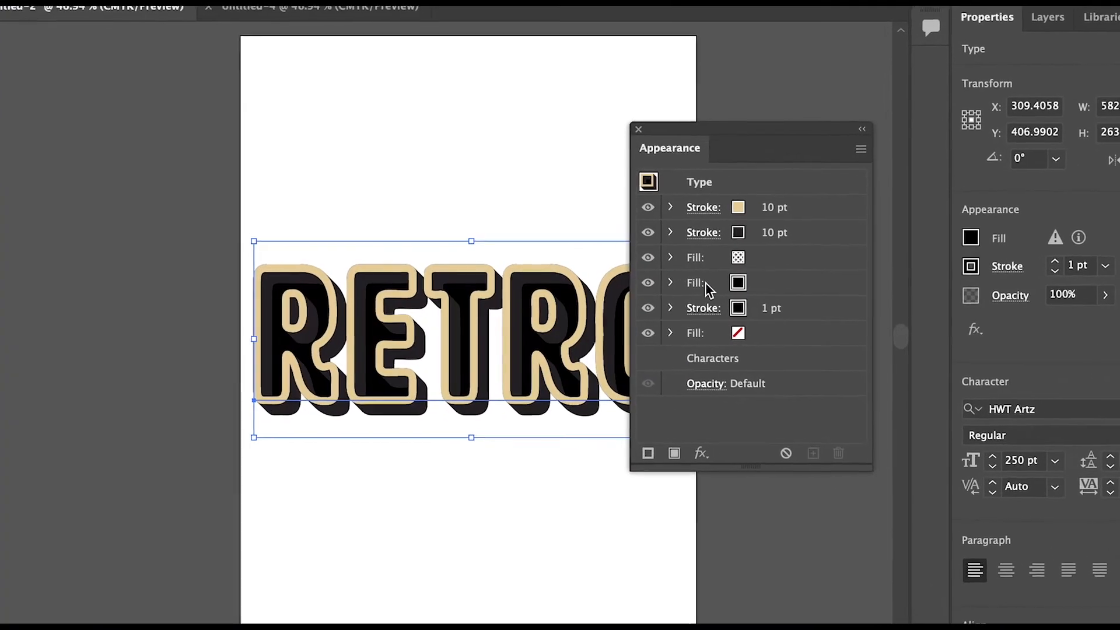
pyautogui.click(738, 282)
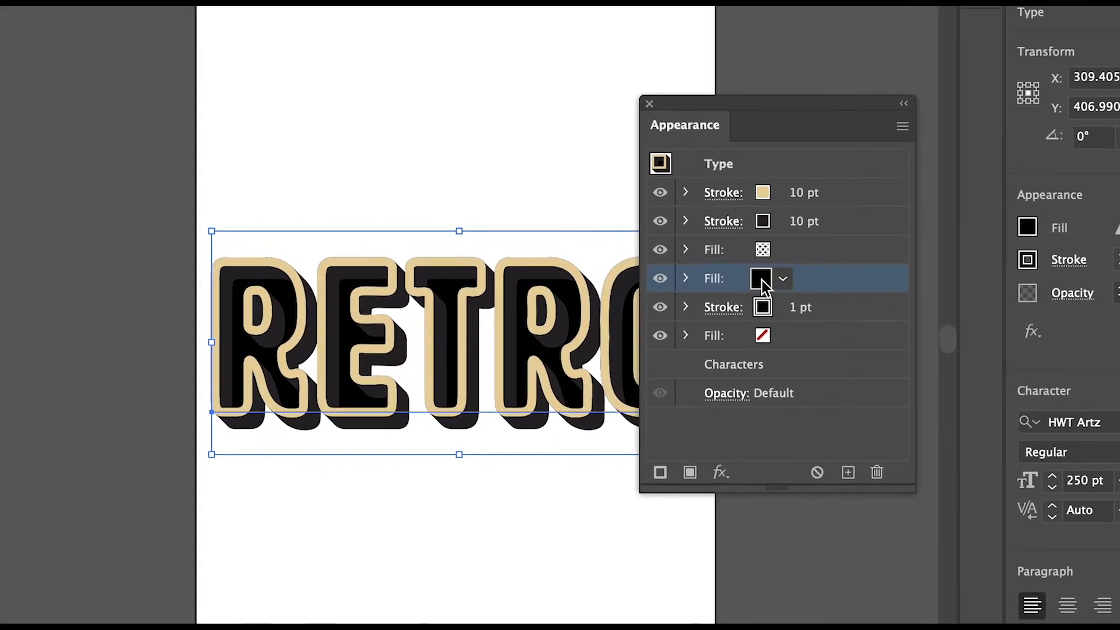
pyautogui.click(738, 282)
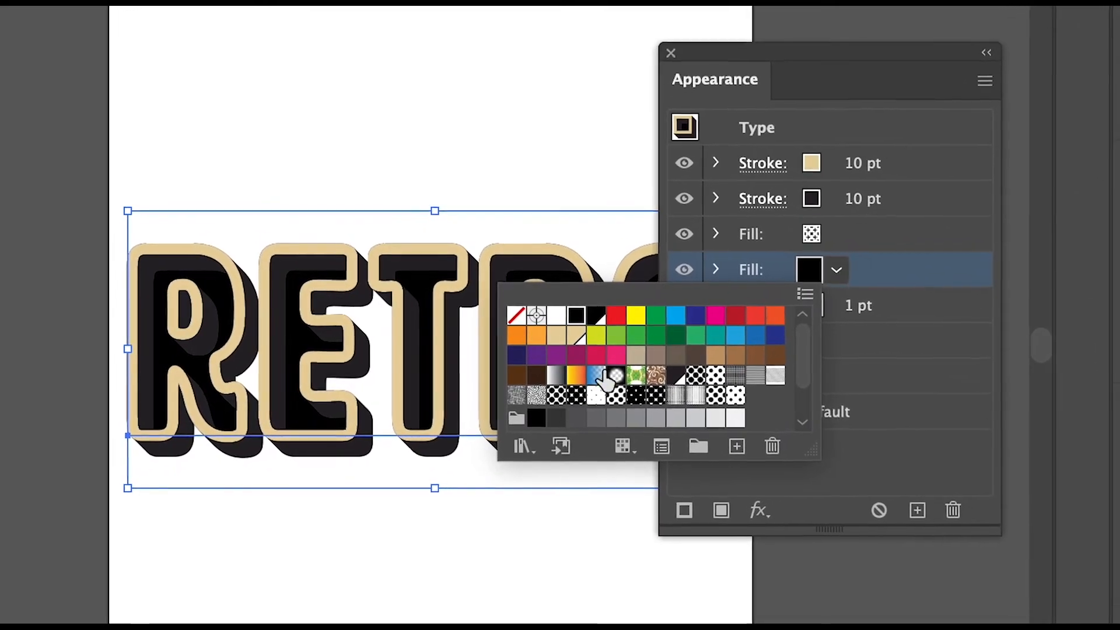
pyautogui.scroll(-3, 554, 374)
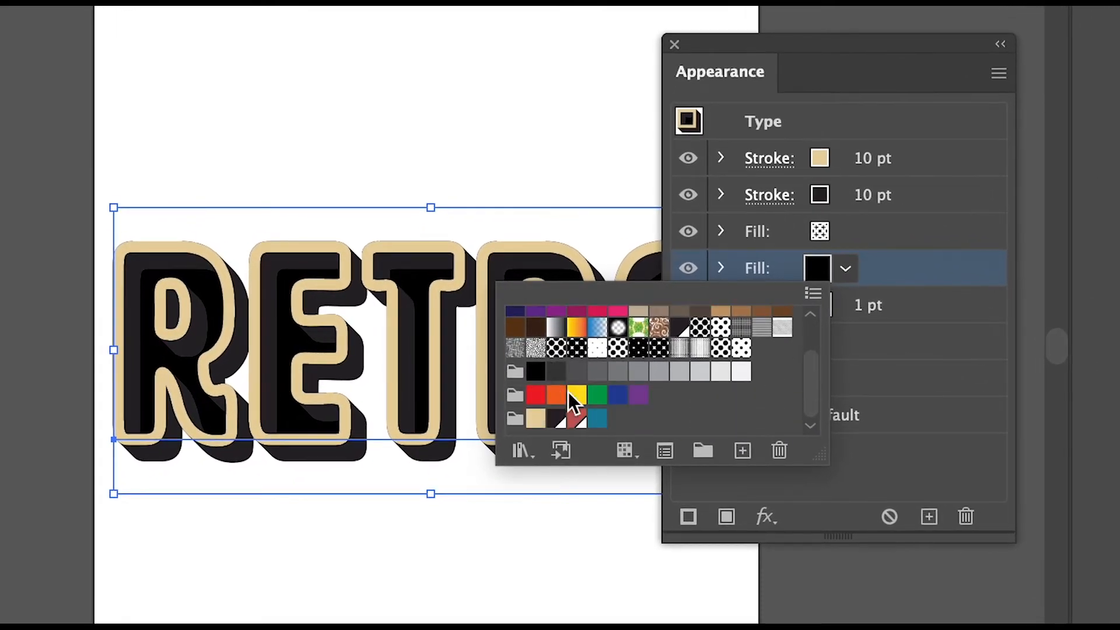
pyautogui.click(597, 418)
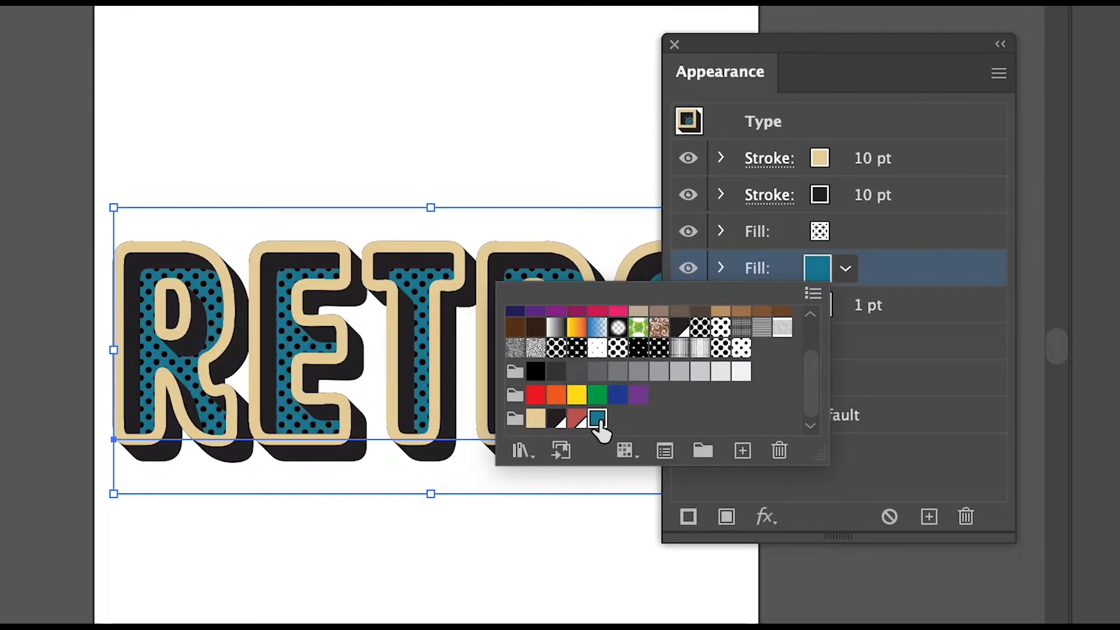
pyautogui.click(719, 270)
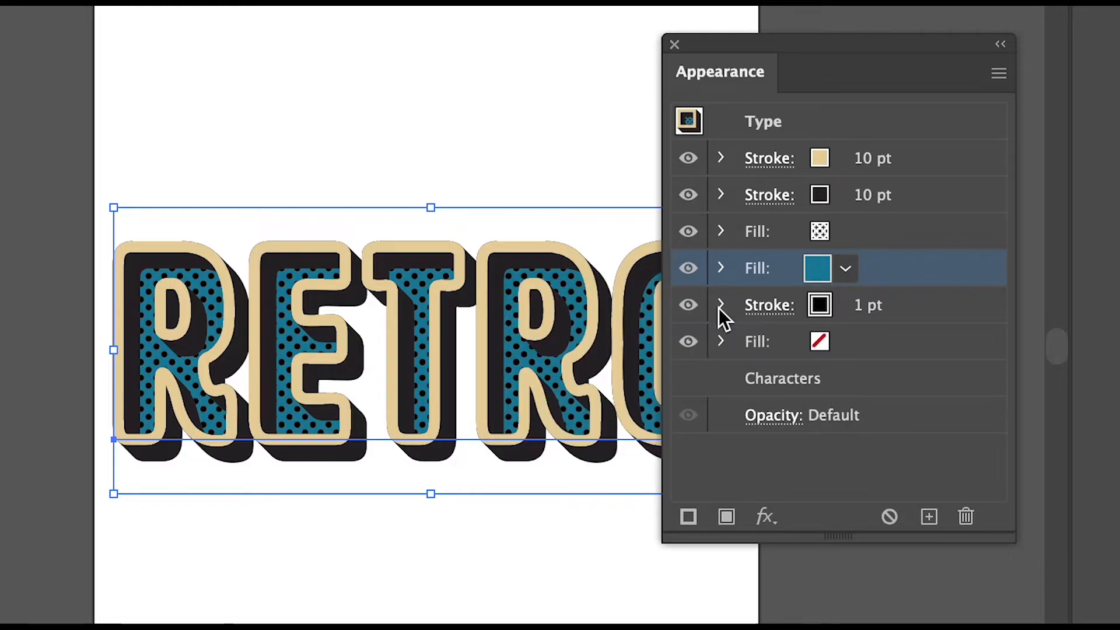
# Colour the lowest stroke with the near-black swatch from the last colour group and set its weight to 10 pt
pyautogui.click(818, 308)
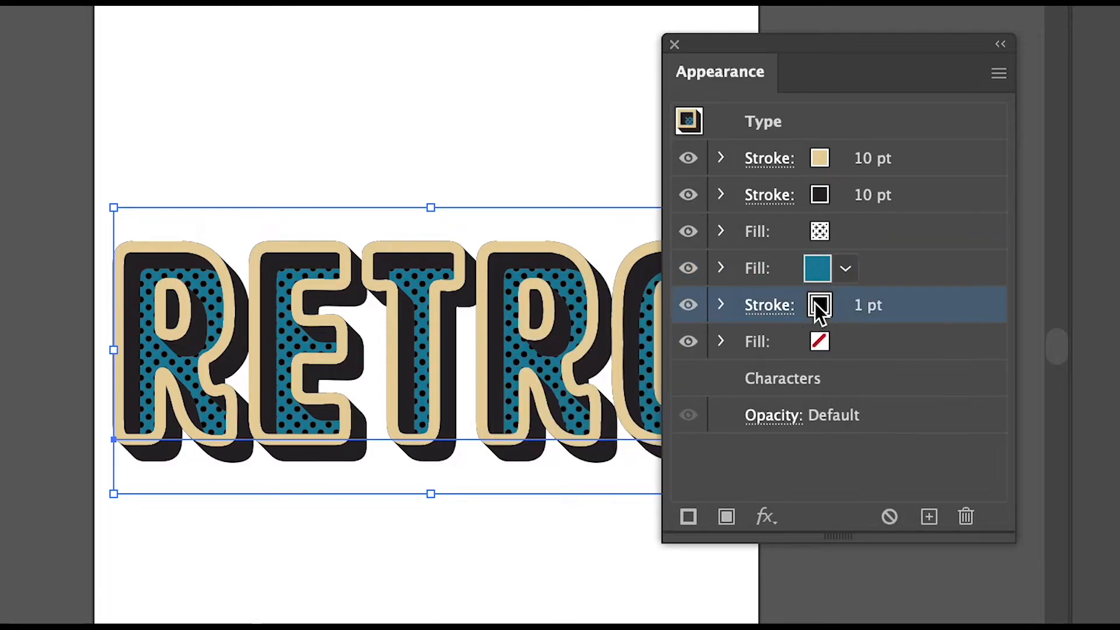
pyautogui.click(818, 305)
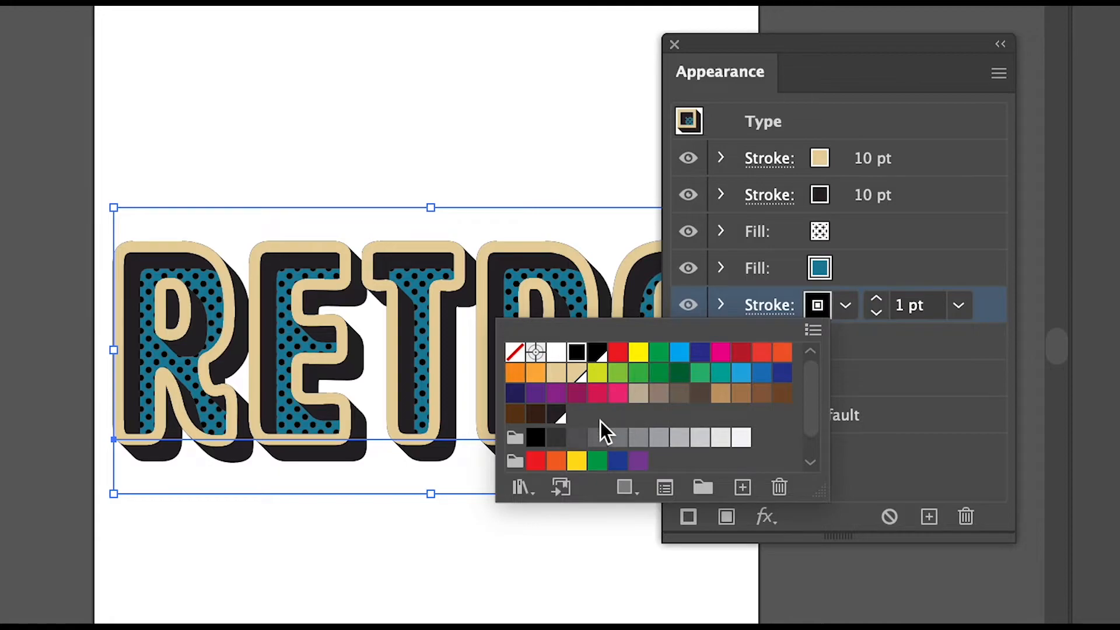
pyautogui.scroll(-1, 600, 421)
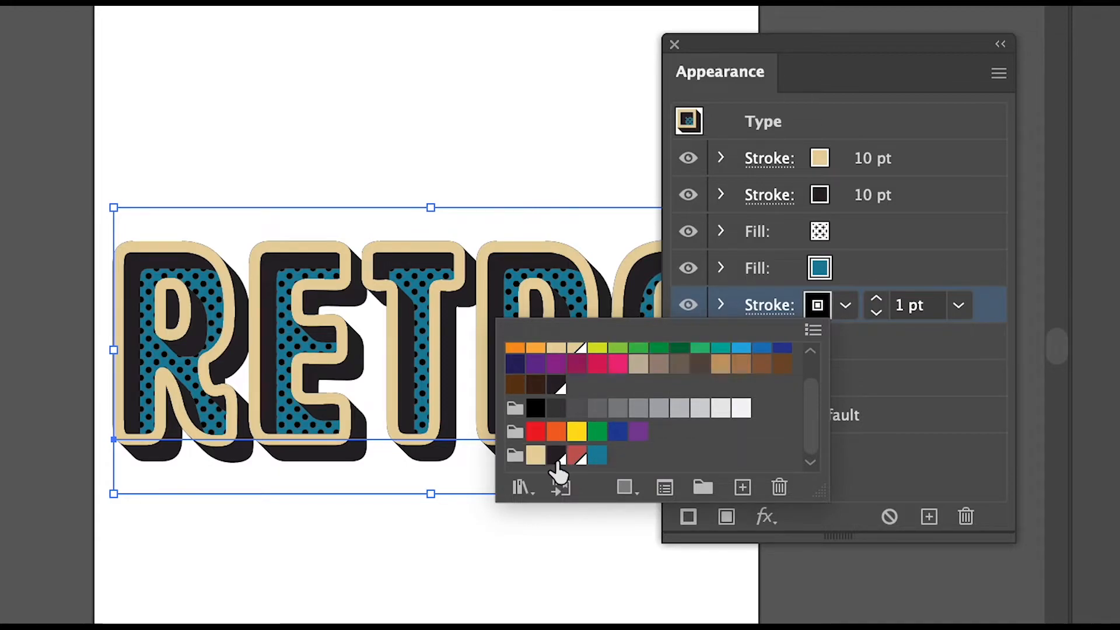
pyautogui.click(556, 458)
pyautogui.click(908, 308)
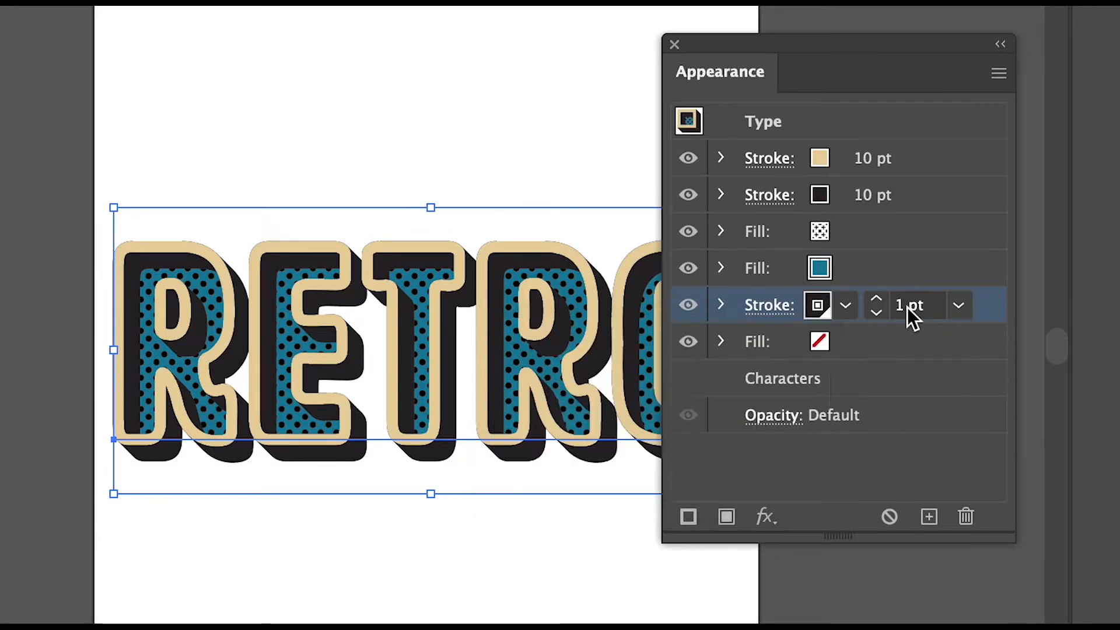
pyautogui.click(907, 306)
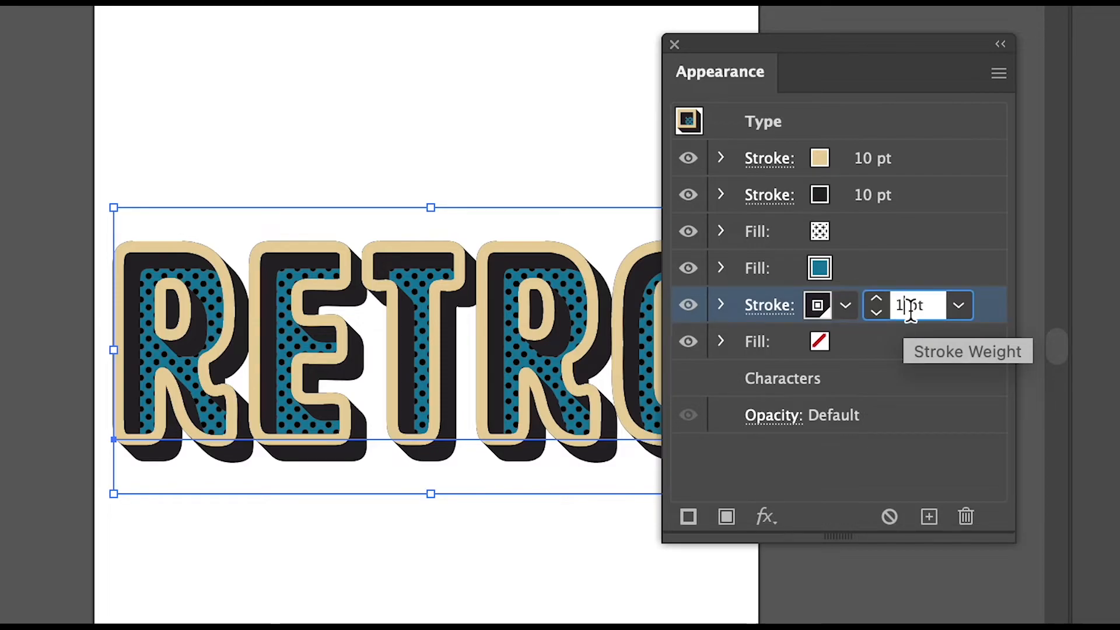
pyautogui.write('0')
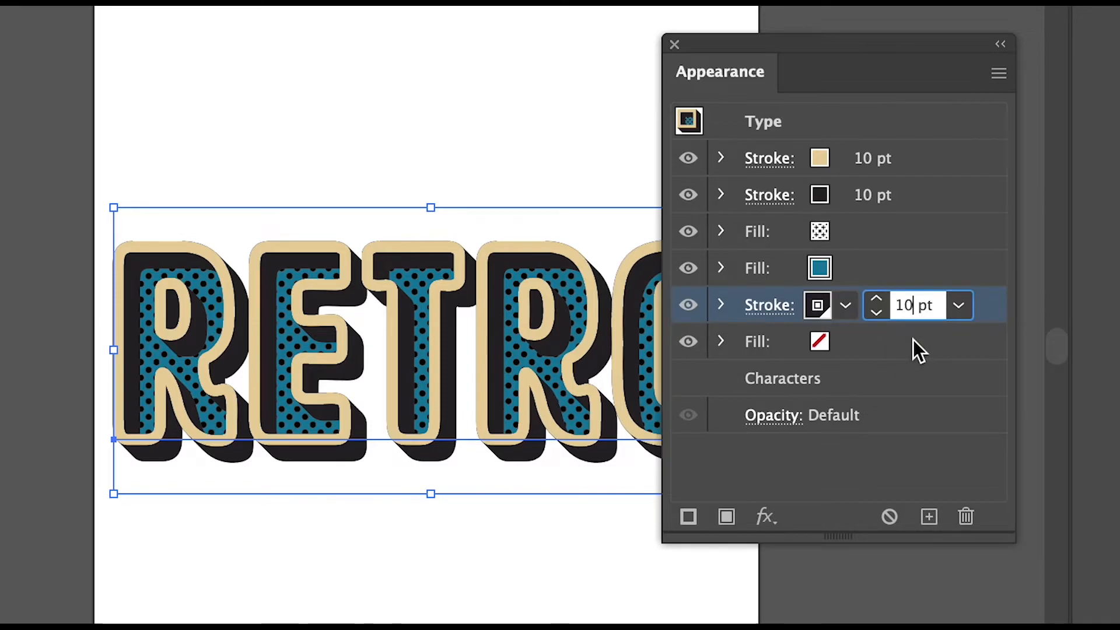
pyautogui.press('Return')
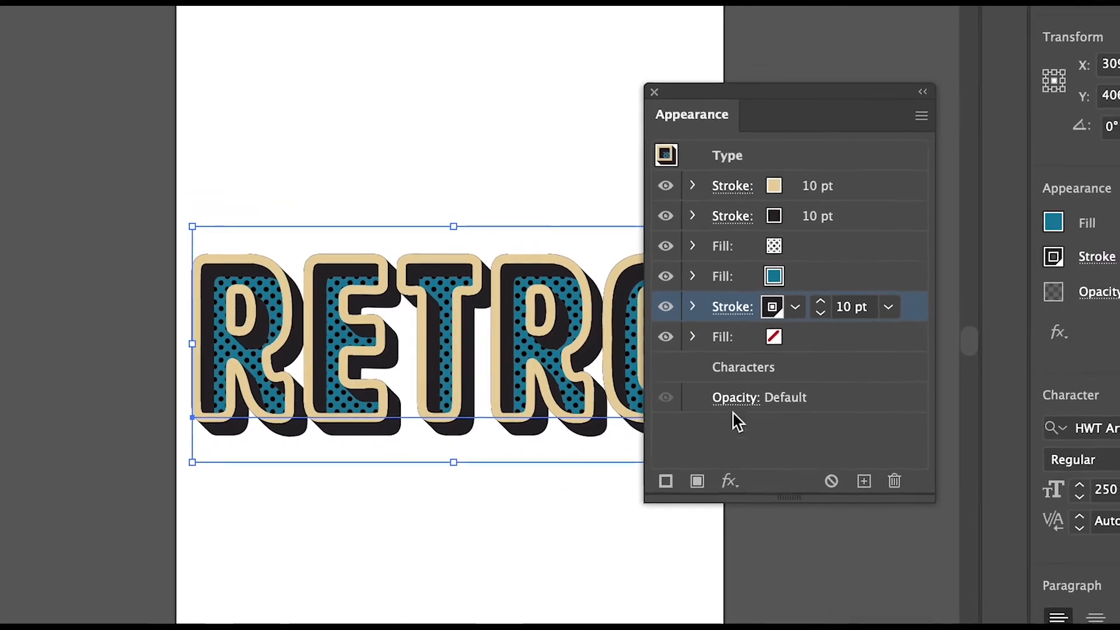
# Apply a Transform effect to the lowest stroke with 1 pt horizontal and vertical moves and enough copies to extend past the existing black shadow
pyautogui.click(730, 481)
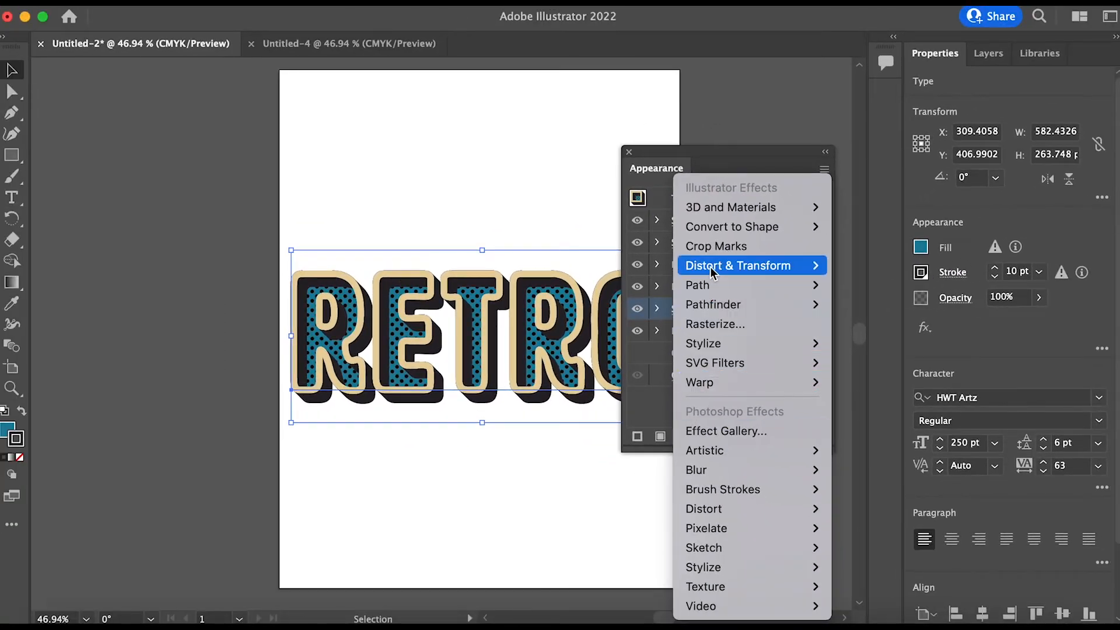
pyautogui.moveTo(810, 266)
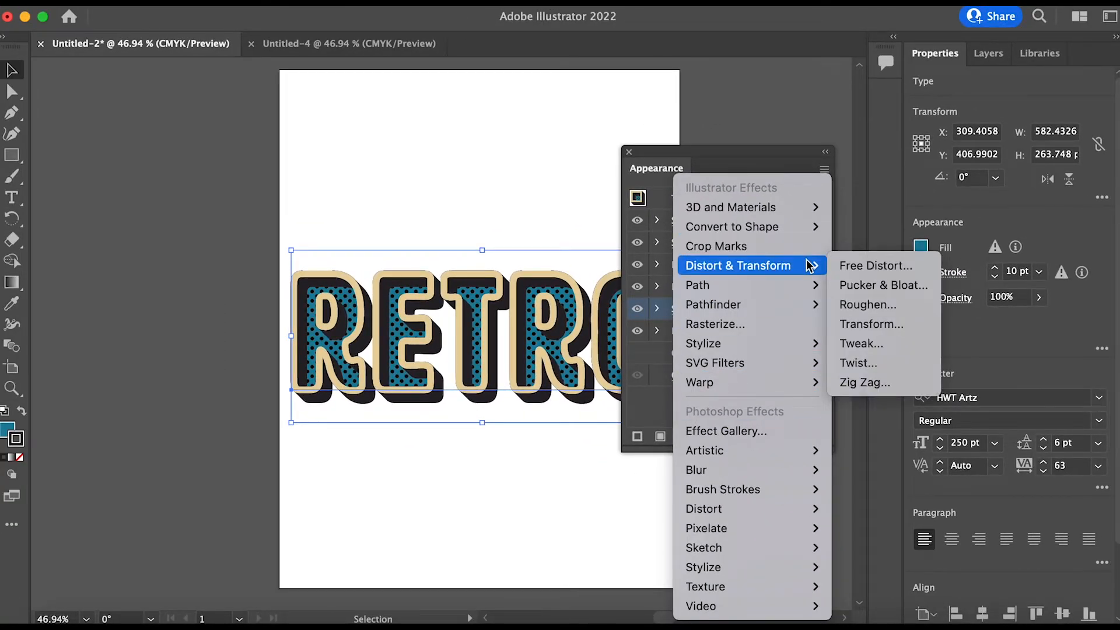
pyautogui.click(861, 325)
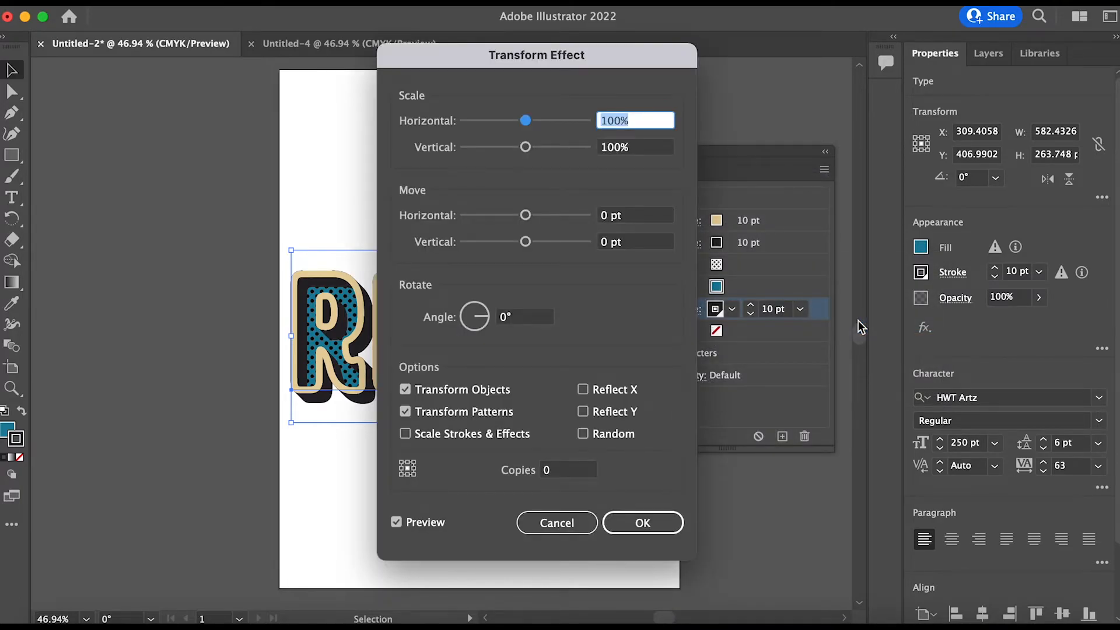
pyautogui.click(610, 215)
pyautogui.write('1')
pyautogui.click(608, 243)
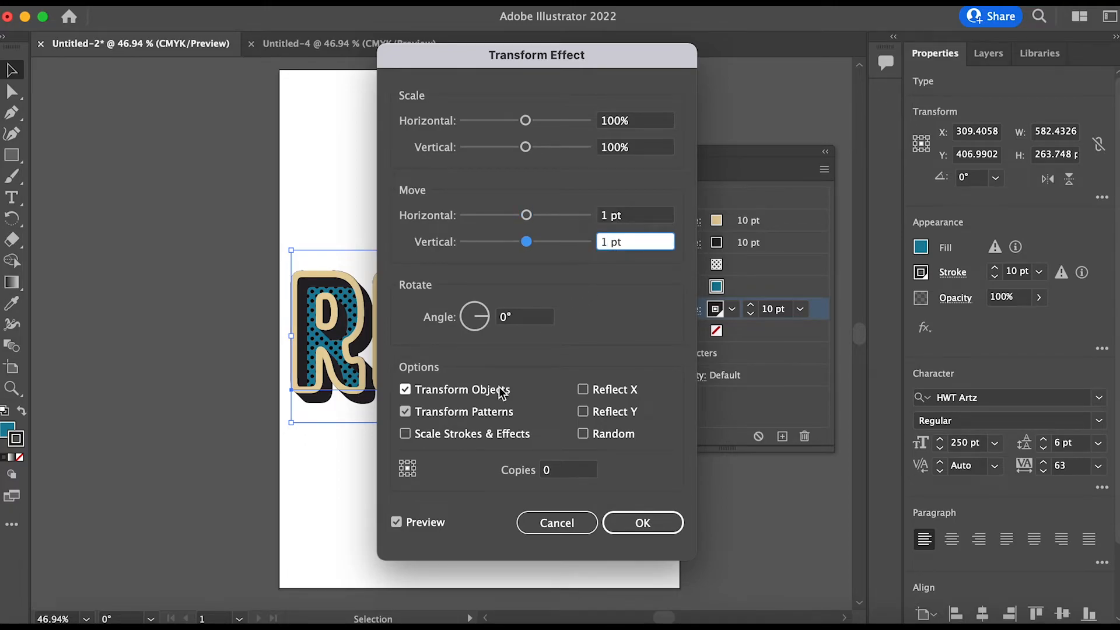
pyautogui.click(558, 472)
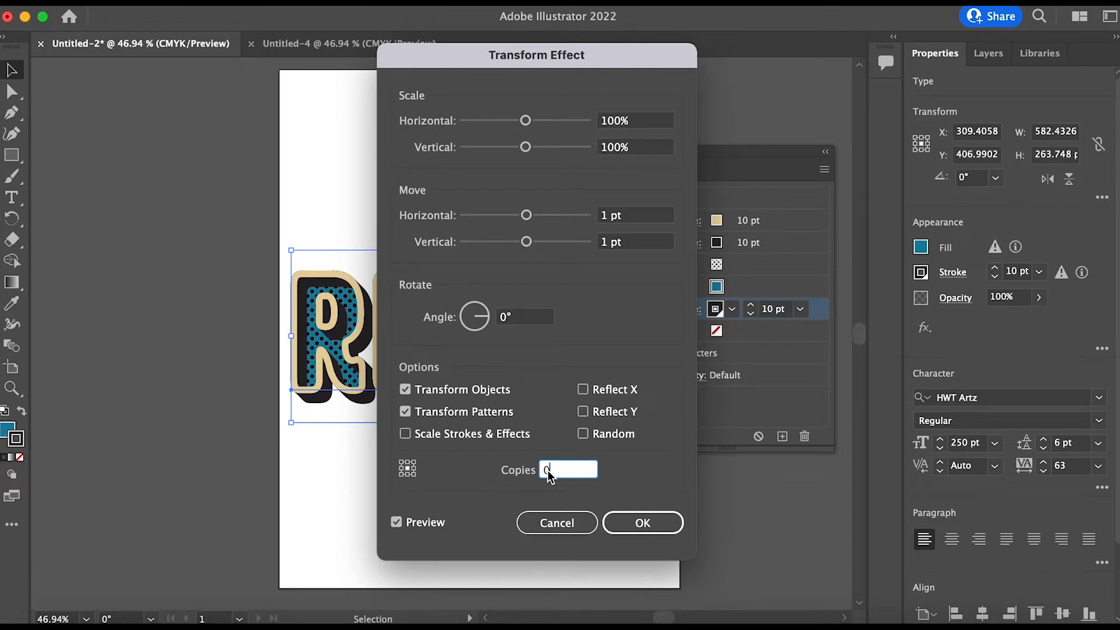
pyautogui.write('3')
pyautogui.click(642, 523)
pyautogui.click(641, 523)
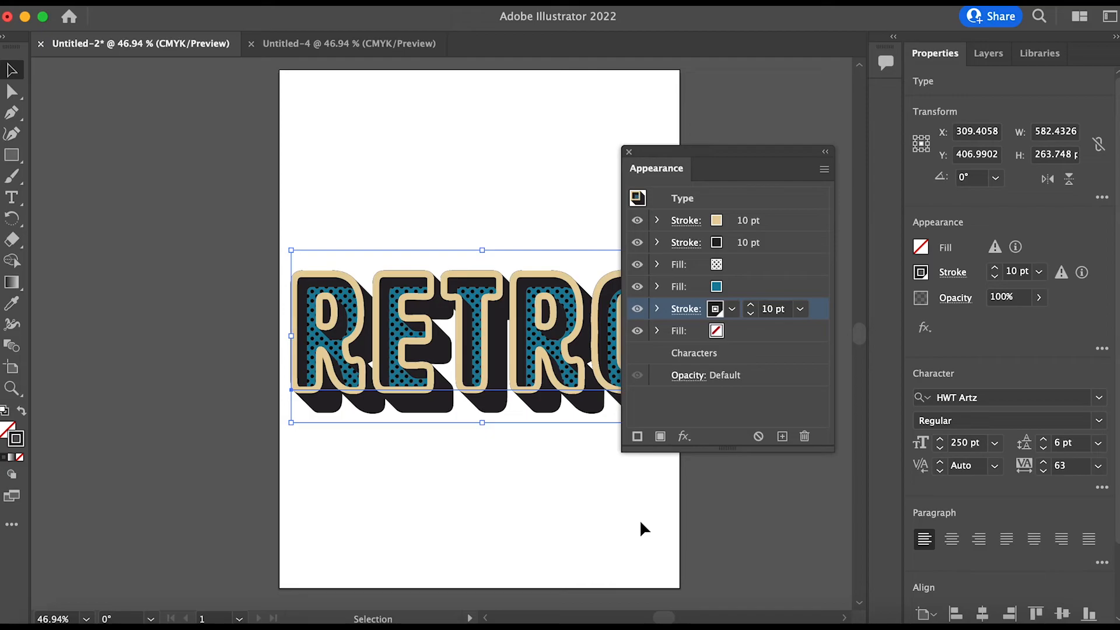
# Set the lowest stroke's own opacity to 20% and close the appearance settings
pyautogui.click(658, 309)
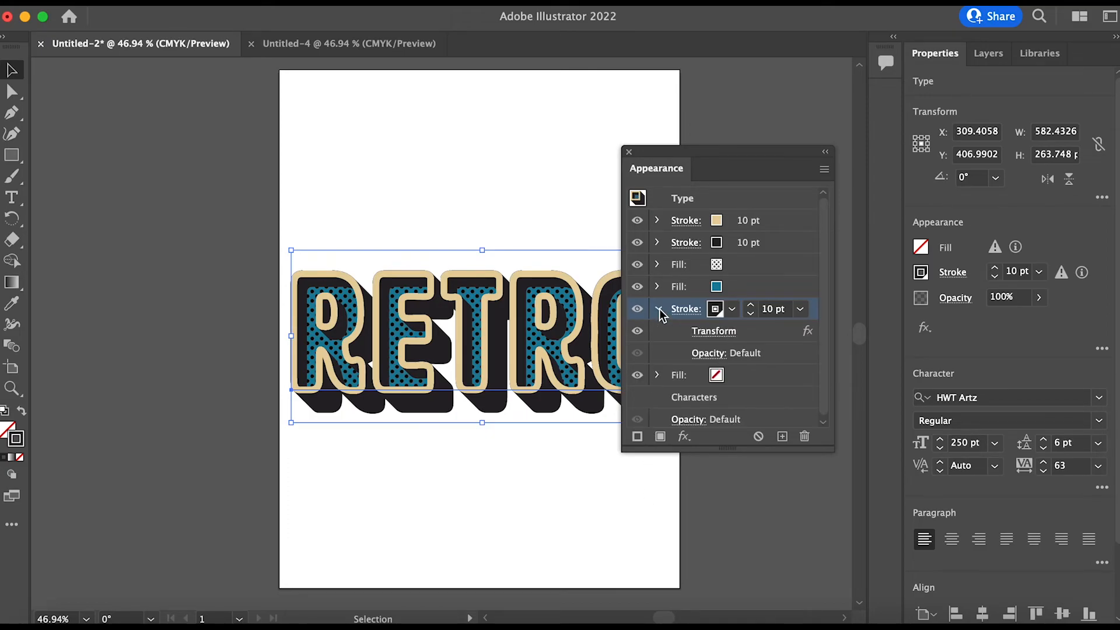
pyautogui.click(707, 354)
pyautogui.write('20')
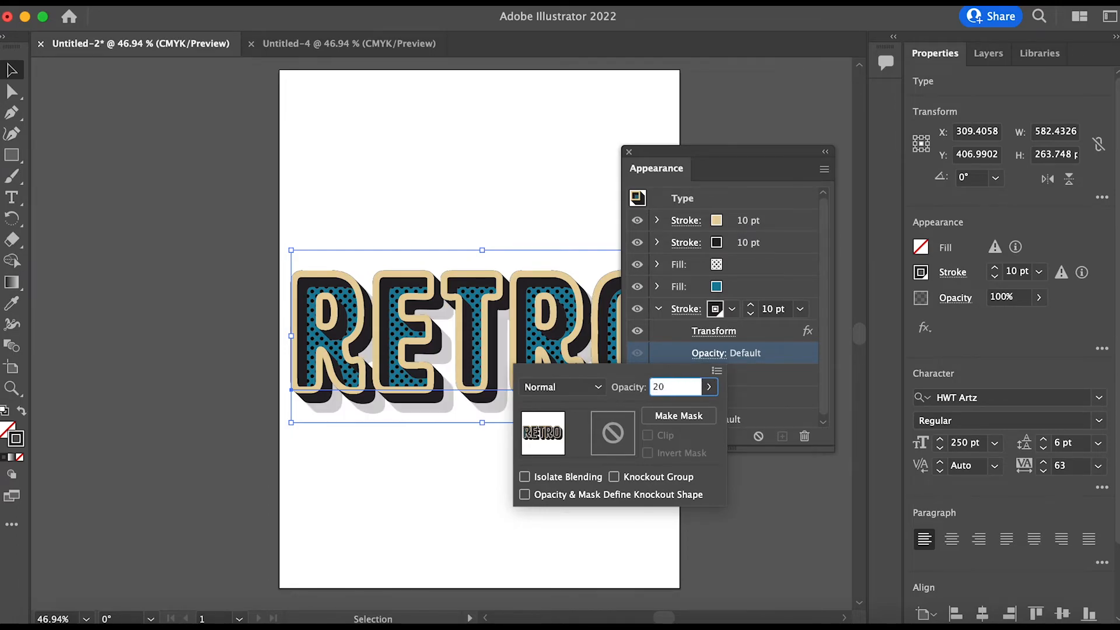
pyautogui.press('Return')
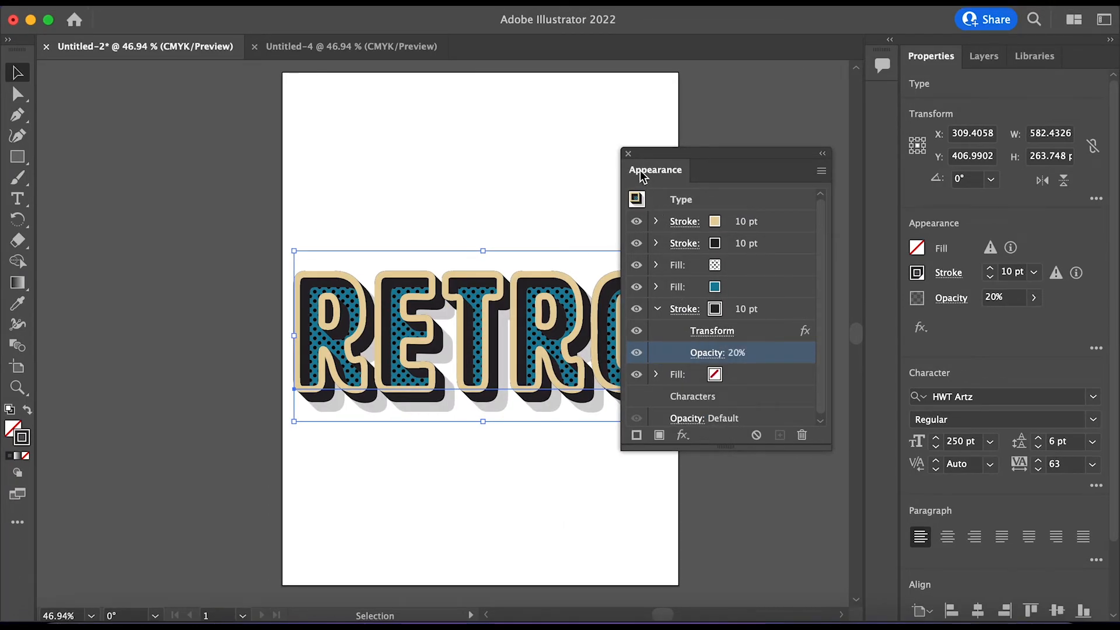
pyautogui.click(629, 154)
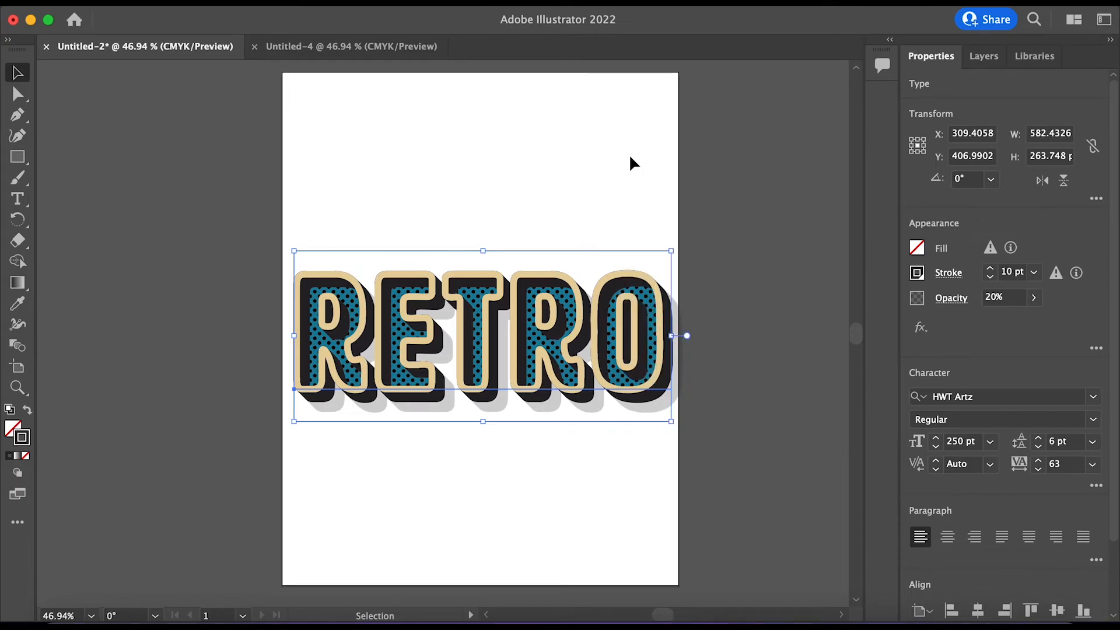
# Draw a 612 by 792 pt rectangle covering the whole artboard and fill it with the Red swatch from the last colour group
pyautogui.click(17, 156)
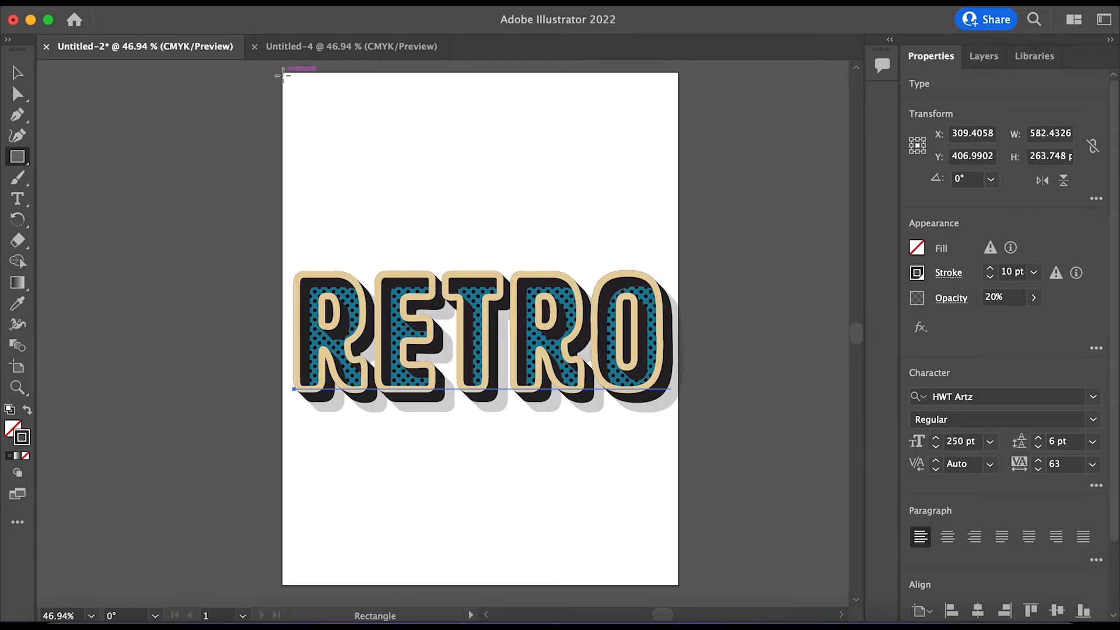
pyautogui.moveTo(283, 71); pyautogui.dragTo(678, 584)
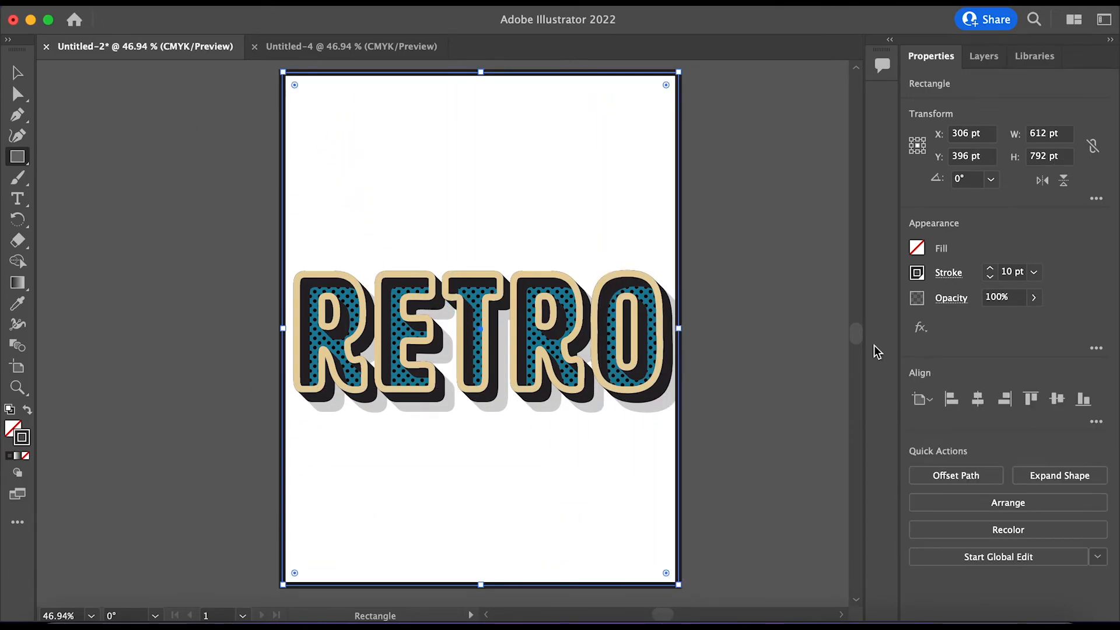
pyautogui.click(917, 249)
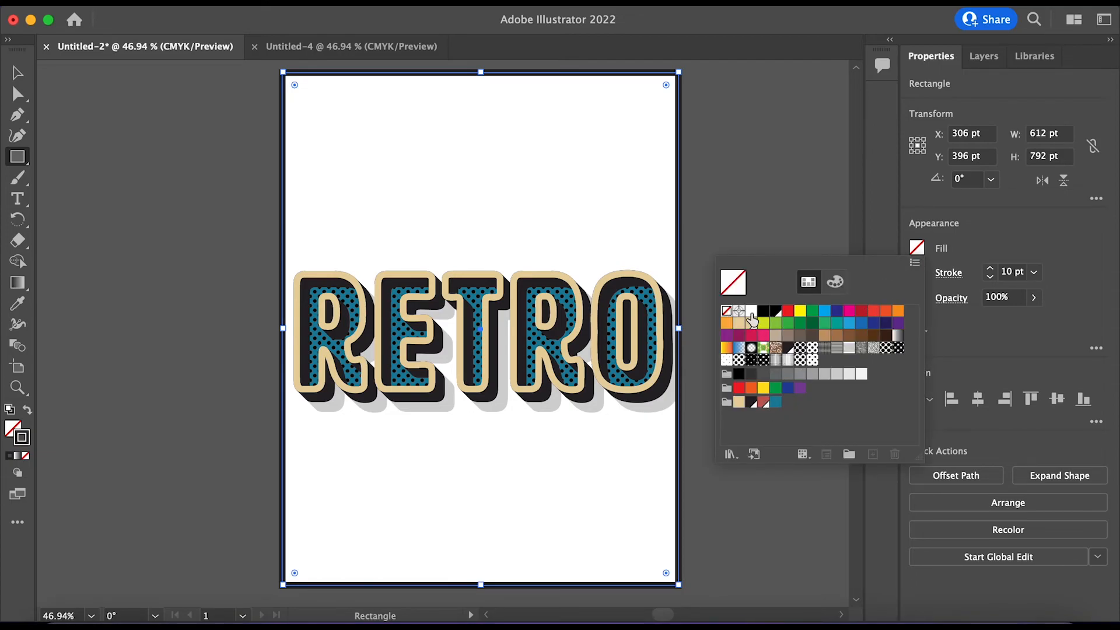
pyautogui.click(751, 313)
pyautogui.click(763, 403)
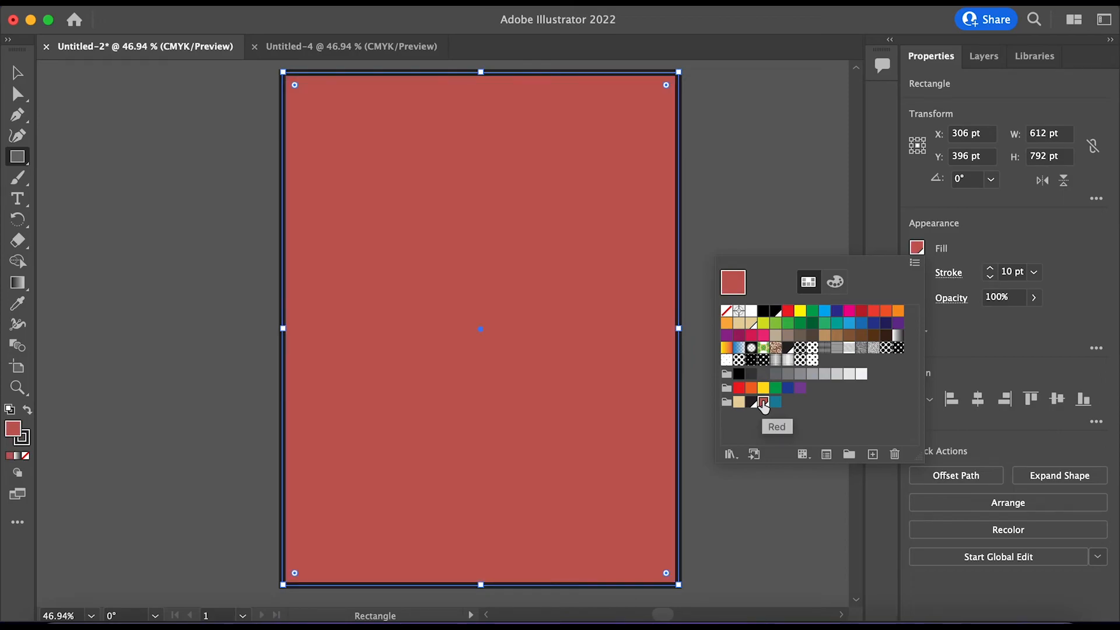
# Move the red rectangle beneath the RETRO text in Layer 1 and switch back to the Selection tool
pyautogui.click(982, 61)
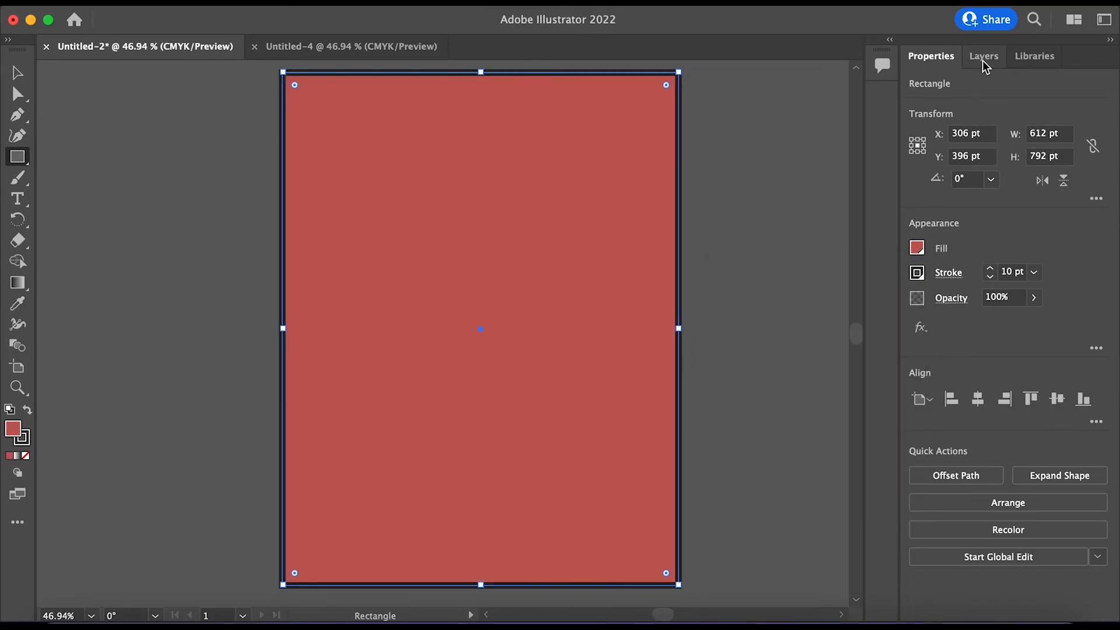
pyautogui.click(982, 61)
pyautogui.moveTo(999, 106); pyautogui.dragTo(1031, 126)
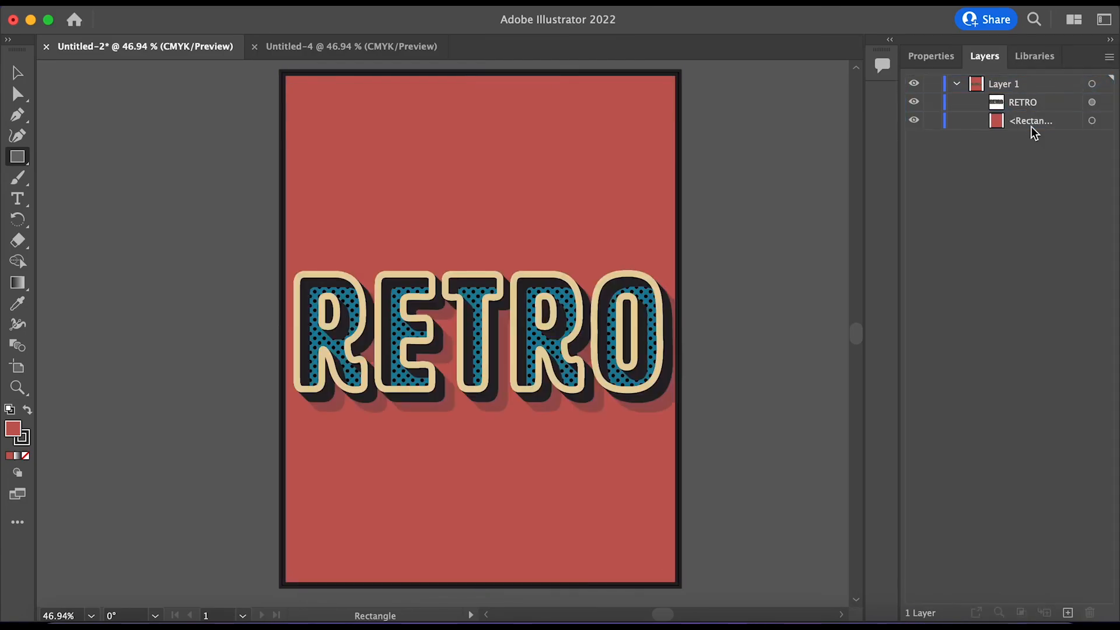
pyautogui.click(1007, 84)
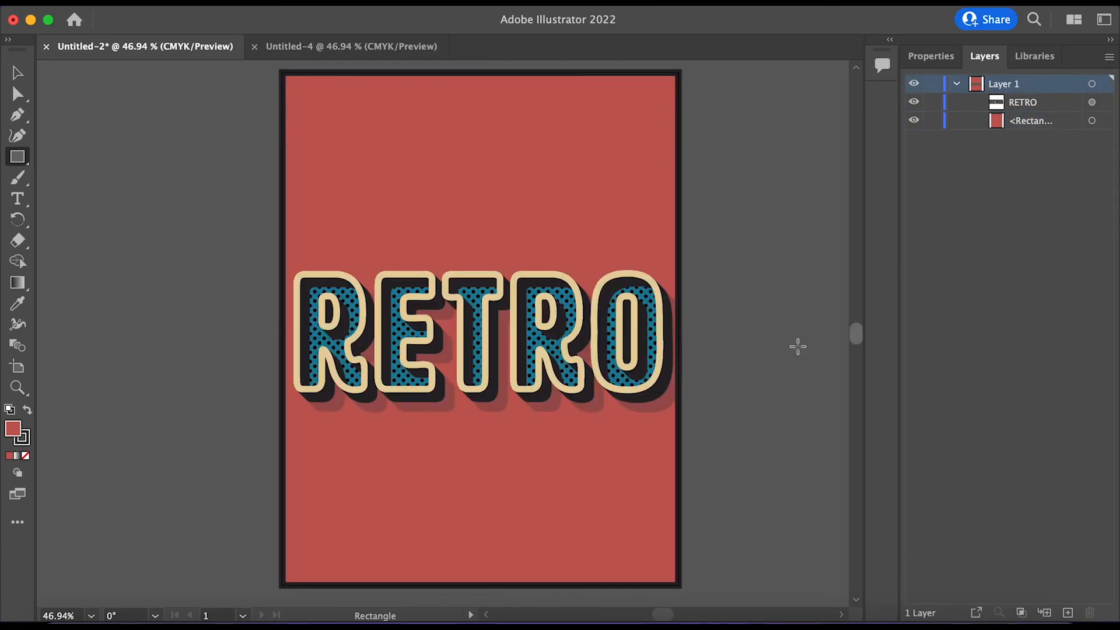
pyautogui.press('v')
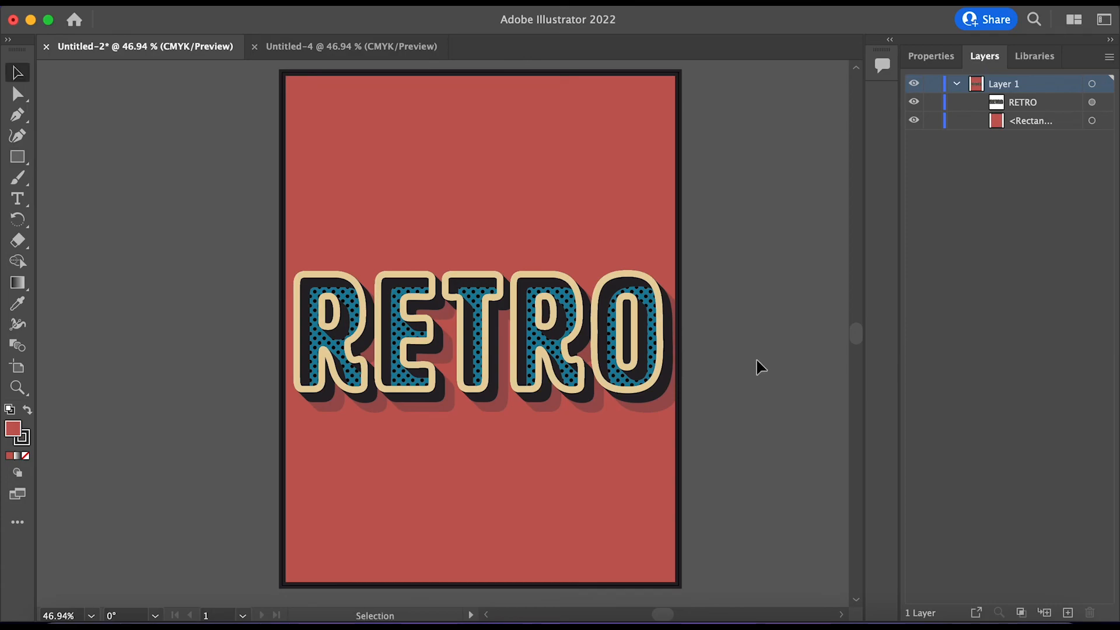